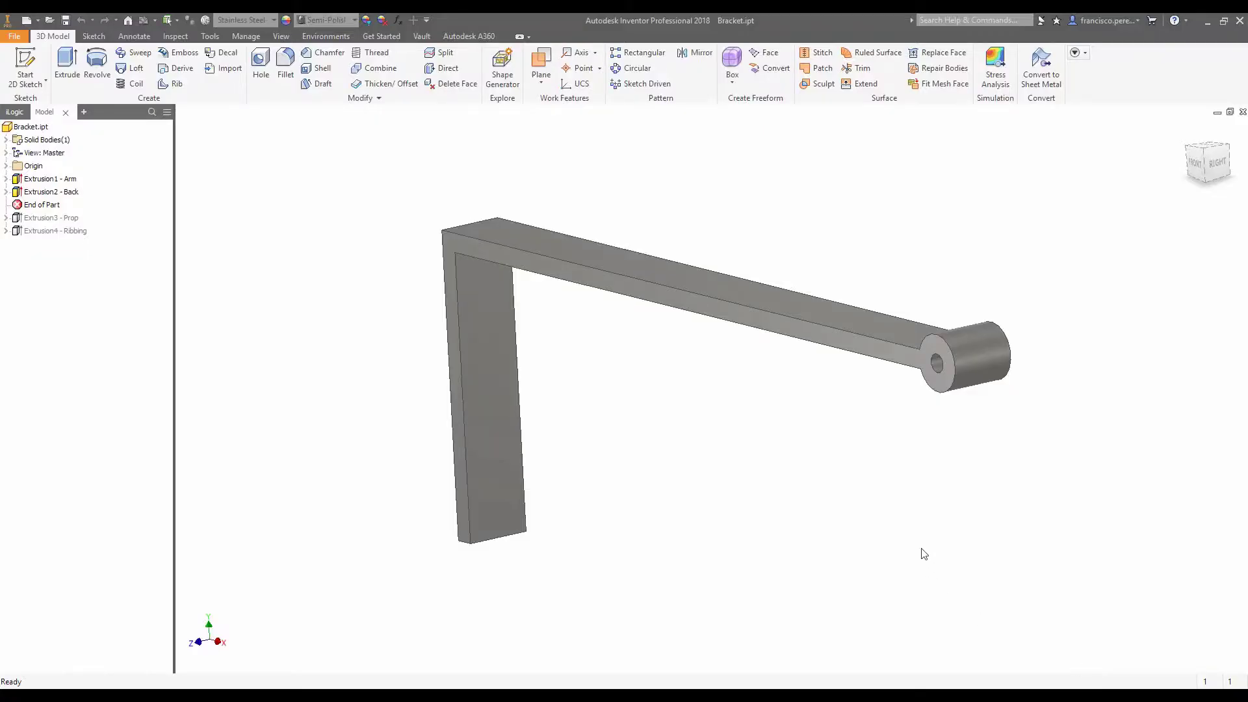
# - Inspect the bracket from another angle, then enter the Autodesk Nastran In-CAD environment
pyautogui.keyDown('shift'); pyautogui.moveTo(919, 549); pyautogui.dragTo(956, 543, button='middle'); pyautogui.keyUp('shift')
pyautogui.keyDown('shift'); pyautogui.moveTo(766, 451); pyautogui.dragTo(903, 408, button='middle'); pyautogui.keyUp('shift')
pyautogui.click(431, 255)
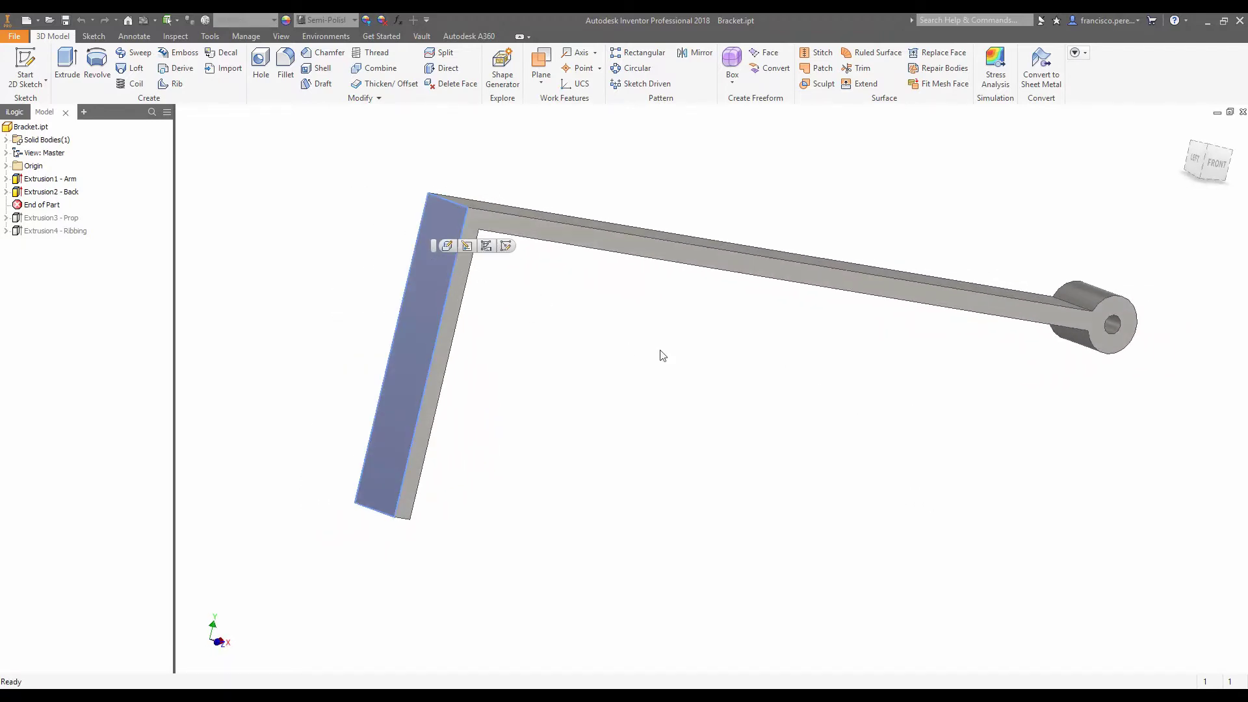
pyautogui.click(812, 406)
pyautogui.keyDown('shift'); pyautogui.moveTo(1031, 390); pyautogui.dragTo(1041, 345, button='middle'); pyautogui.keyUp('shift')
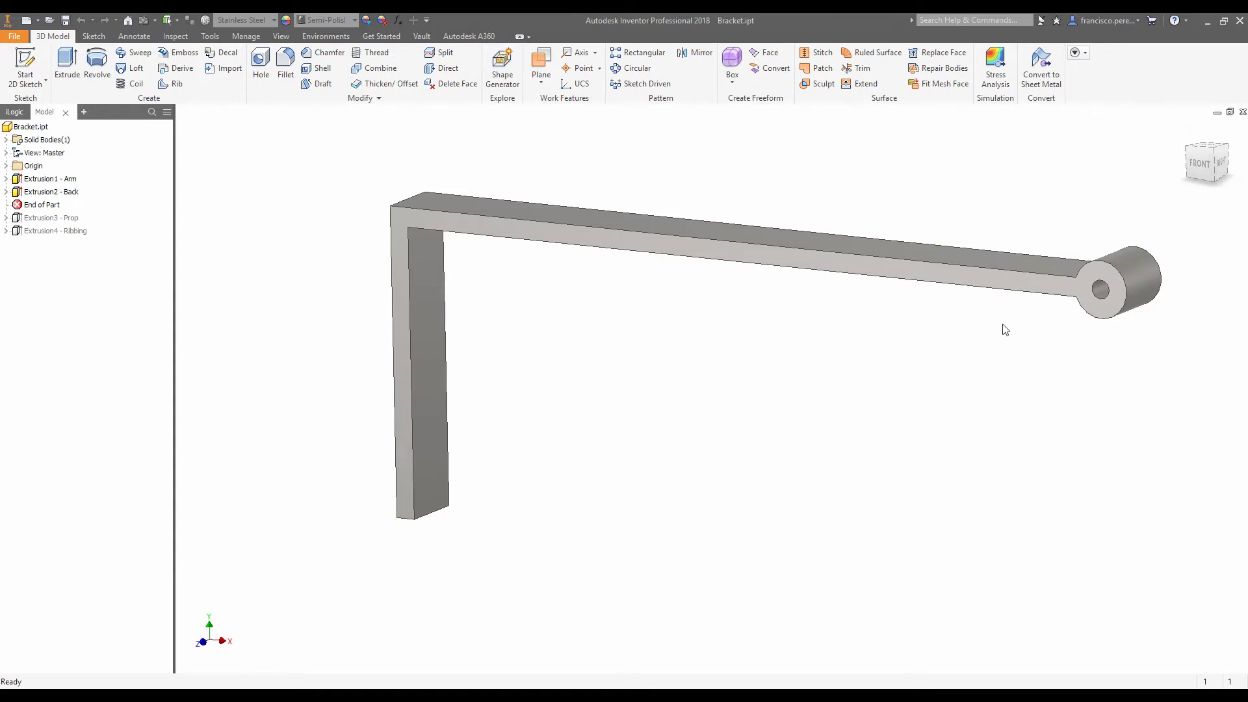
pyautogui.moveTo(1002, 329); pyautogui.dragTo(952, 364, button='middle')
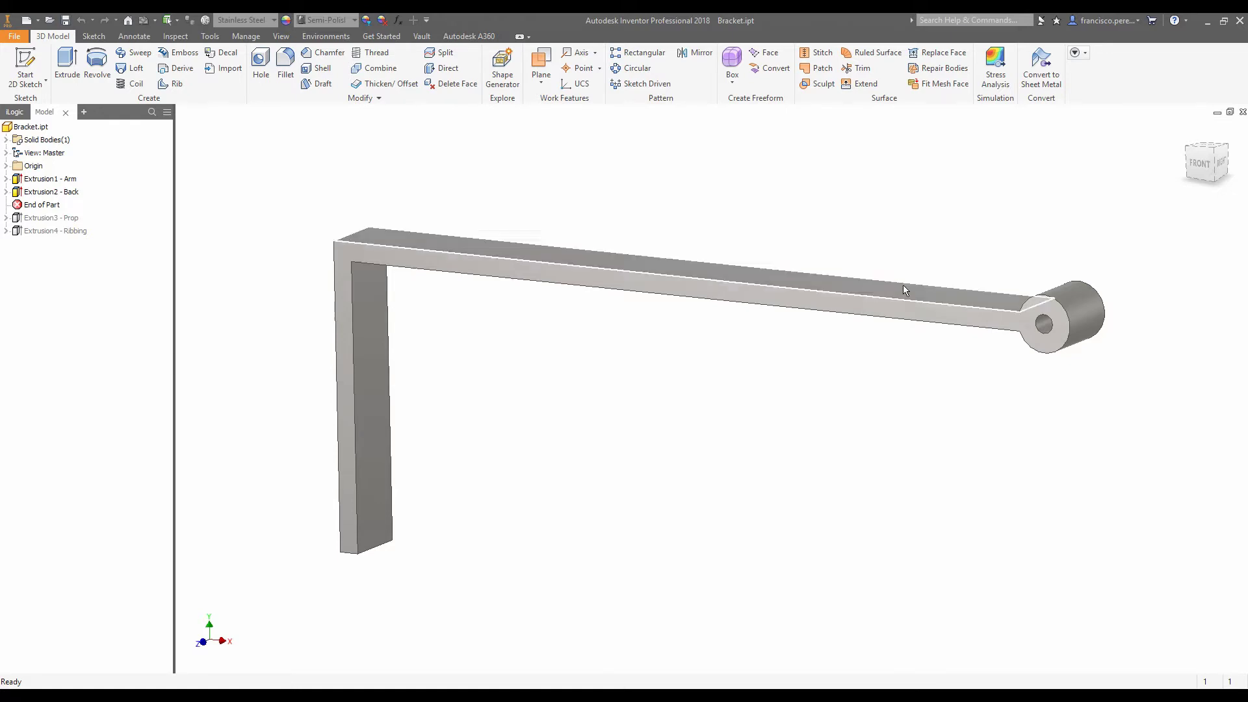
pyautogui.click(339, 35)
pyautogui.click(260, 73)
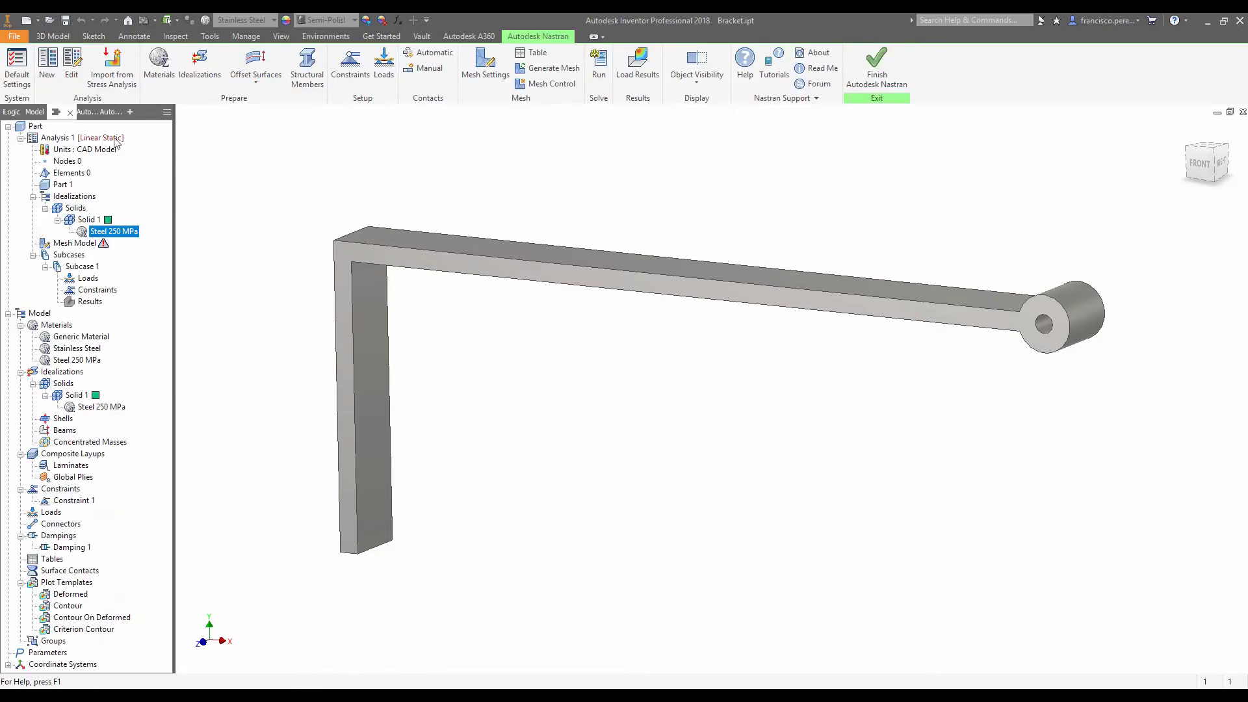
# - Change Analysis 1's analysis type to Normal Modes
pyautogui.click(91, 139)
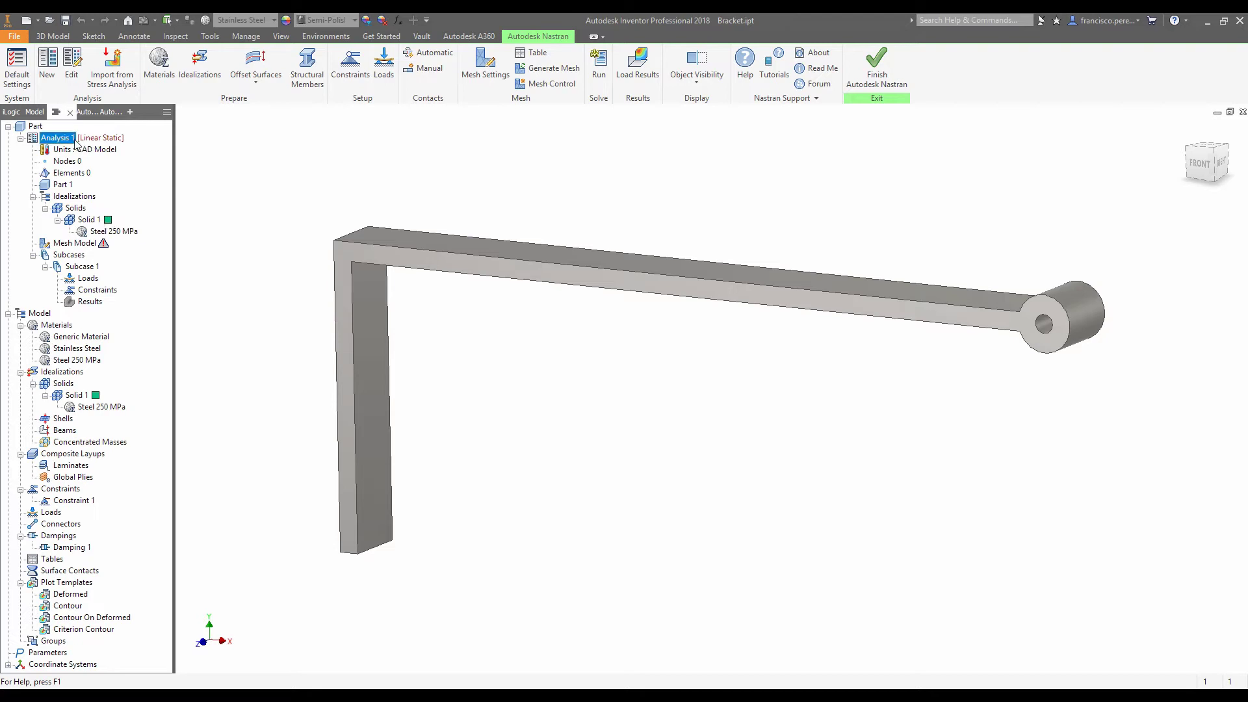
pyautogui.rightClick(73, 143)
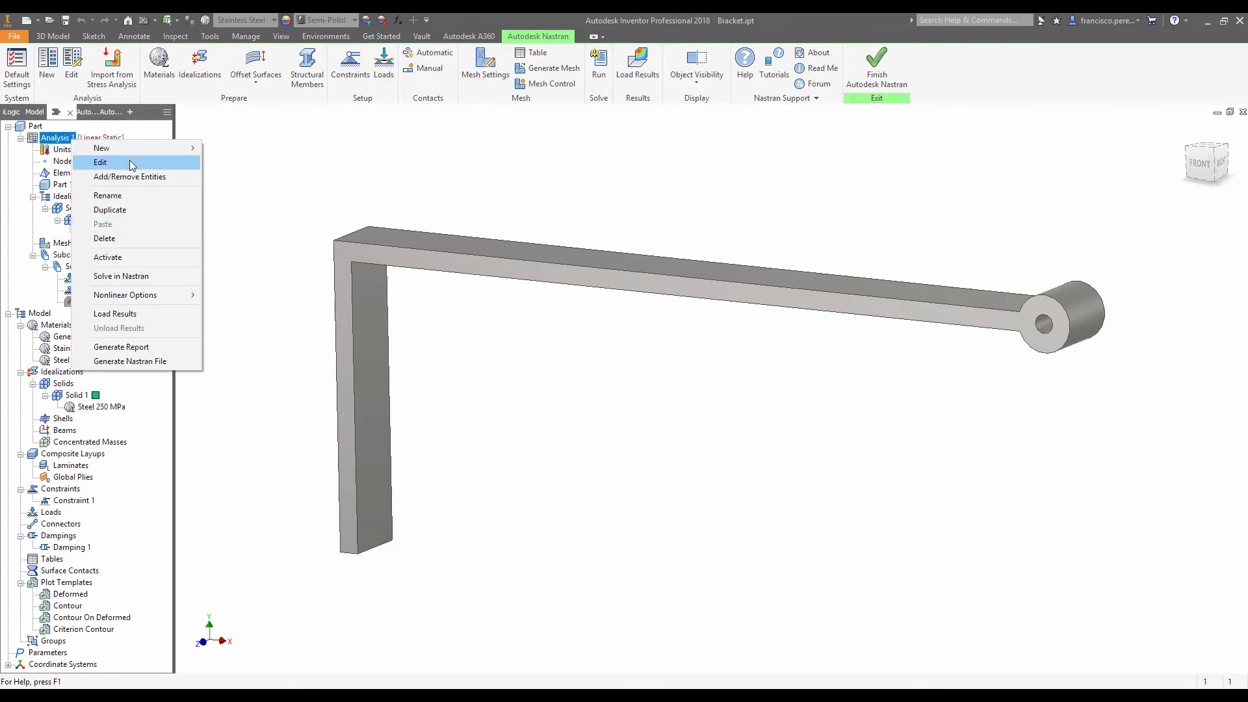
pyautogui.click(130, 162)
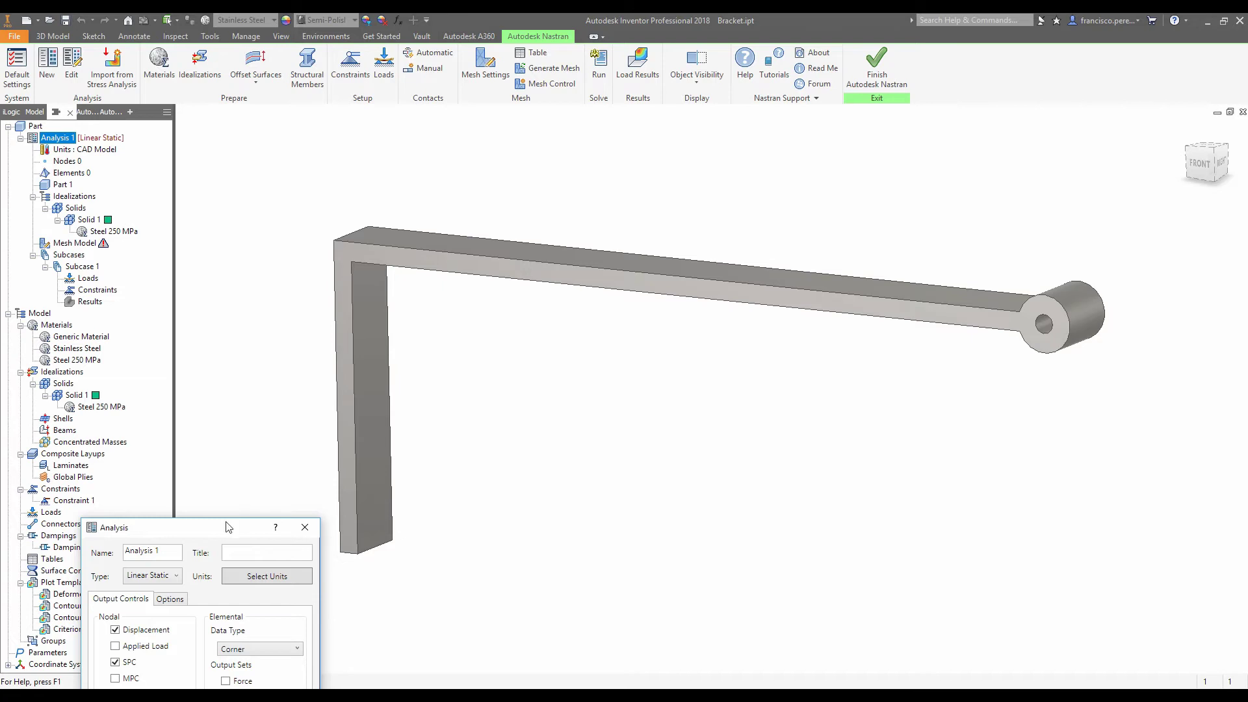
pyautogui.moveTo(229, 527); pyautogui.dragTo(219, 255)
pyautogui.click(167, 304)
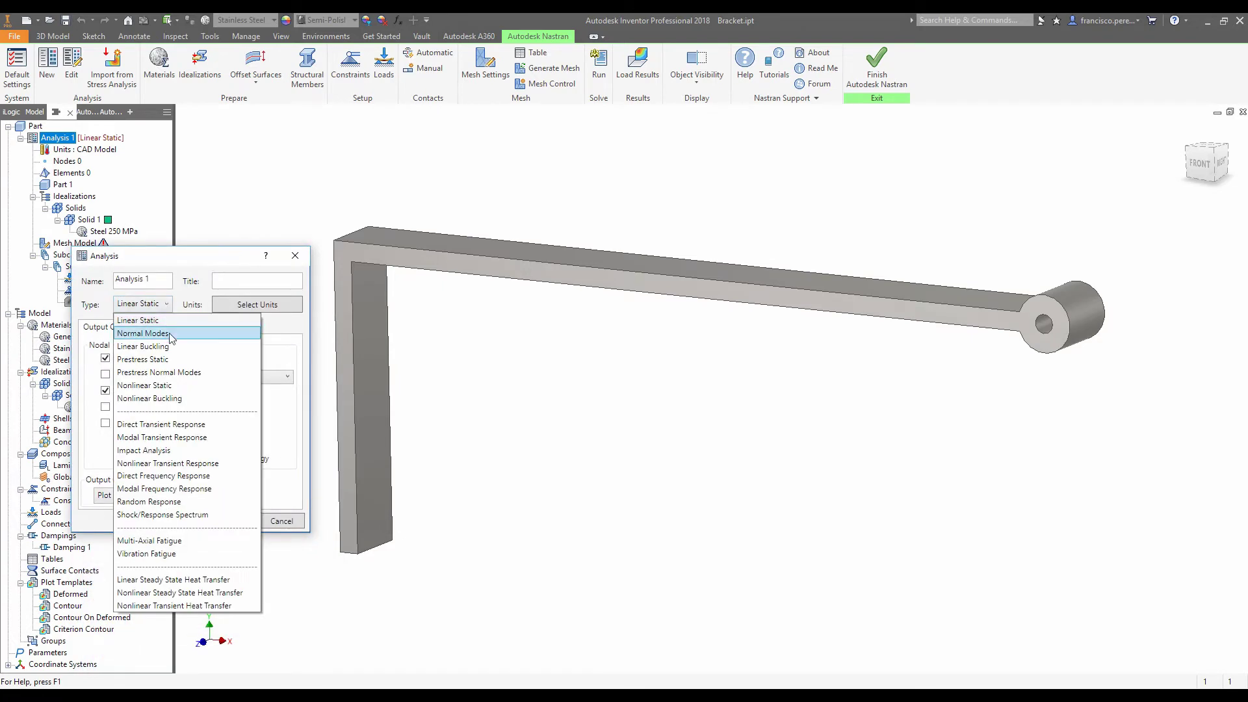
pyautogui.click(191, 337)
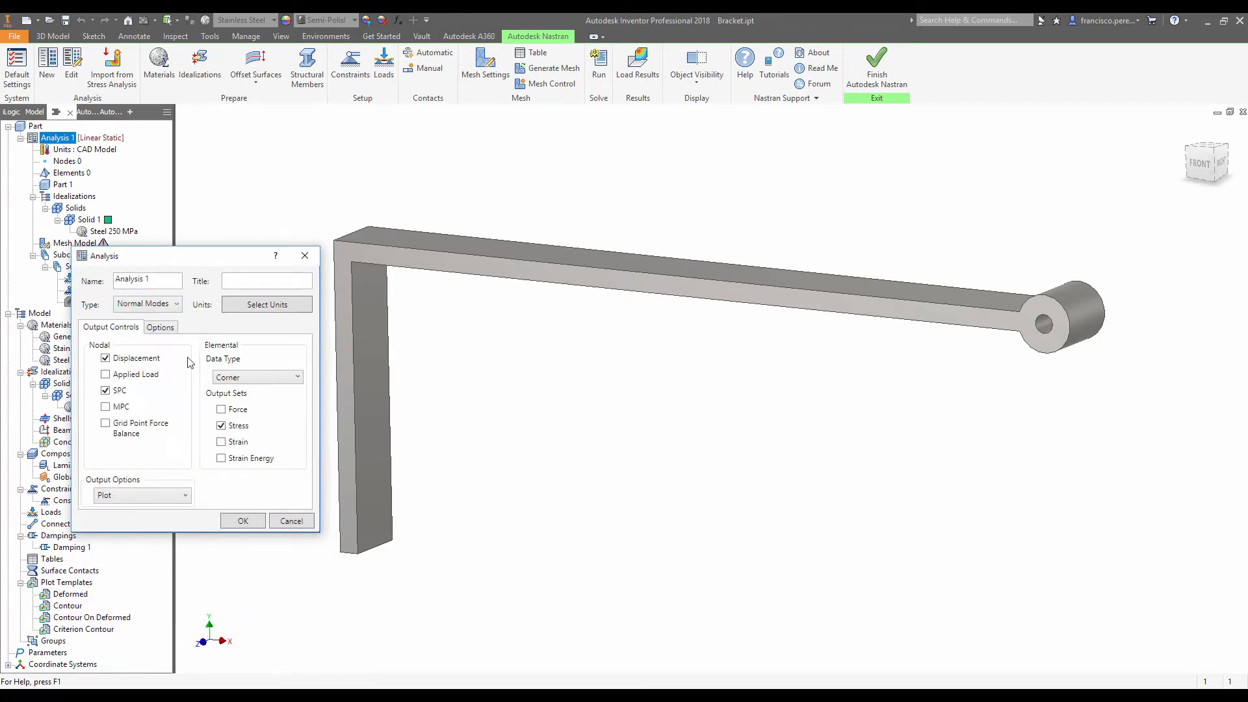
pyautogui.click(239, 522)
pyautogui.keyDown('shift'); pyautogui.moveTo(585, 438); pyautogui.dragTo(782, 371, button='middle'); pyautogui.keyUp('shift')
# - Add a fixed constraint on the bracket leg's face
pyautogui.click(350, 62)
pyautogui.click(419, 353)
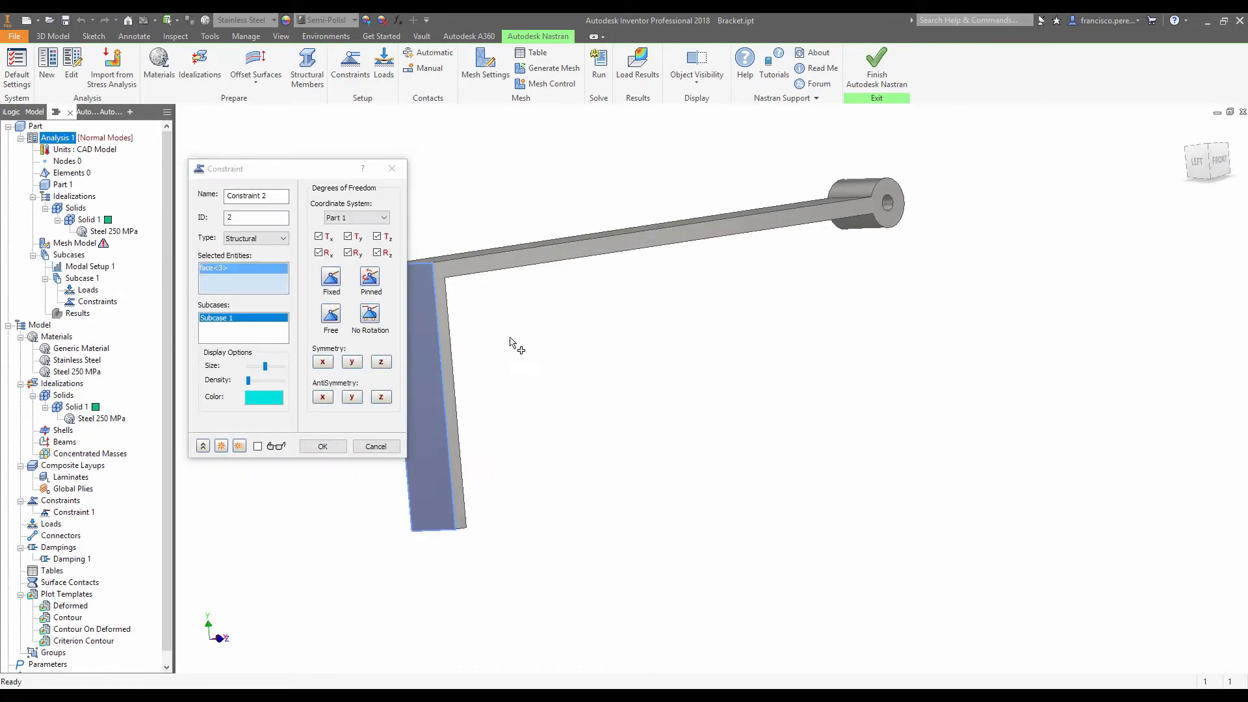
pyautogui.keyDown('shift'); pyautogui.moveTo(516, 337); pyautogui.dragTo(509, 395, button='middle'); pyautogui.keyUp('shift')
pyautogui.click(323, 447)
# - Mesh the bracket (1840 nodes, 834 elements) and run the Normal Modes solve
pyautogui.keyDown('shift'); pyautogui.moveTo(769, 371); pyautogui.dragTo(634, 393, button='middle'); pyautogui.keyUp('shift')
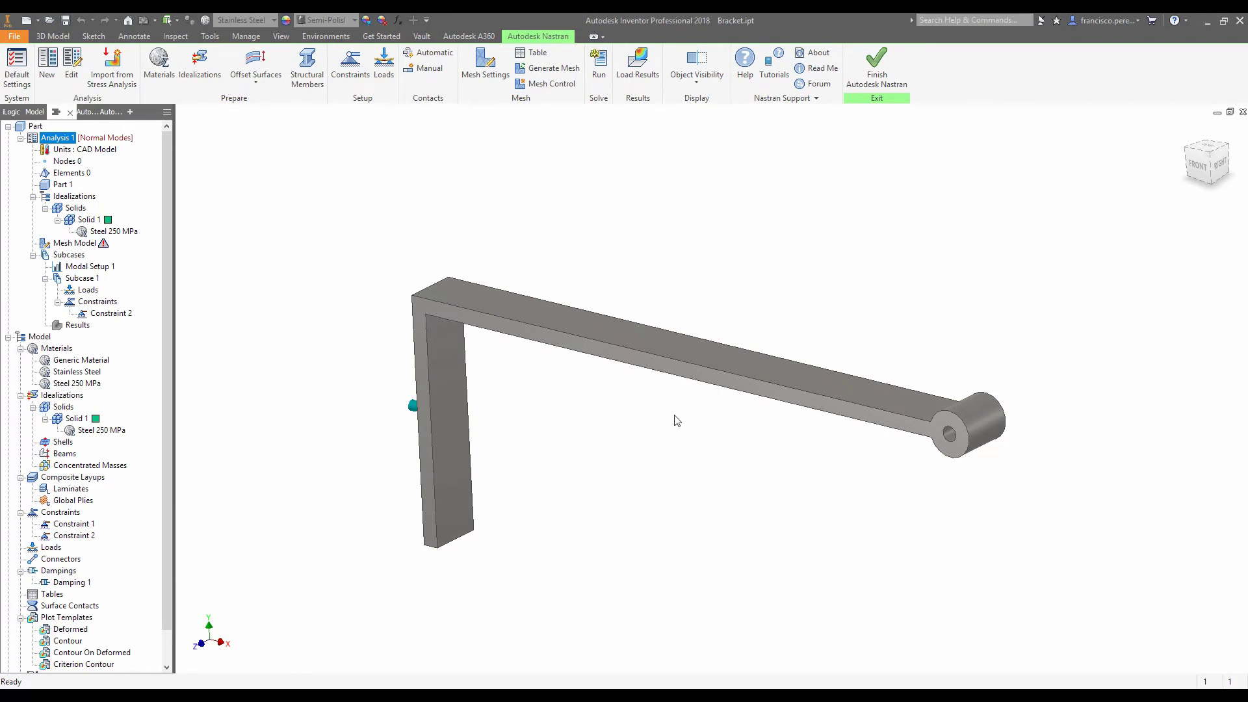
pyautogui.moveTo(654, 426); pyautogui.dragTo(656, 380, button='middle')
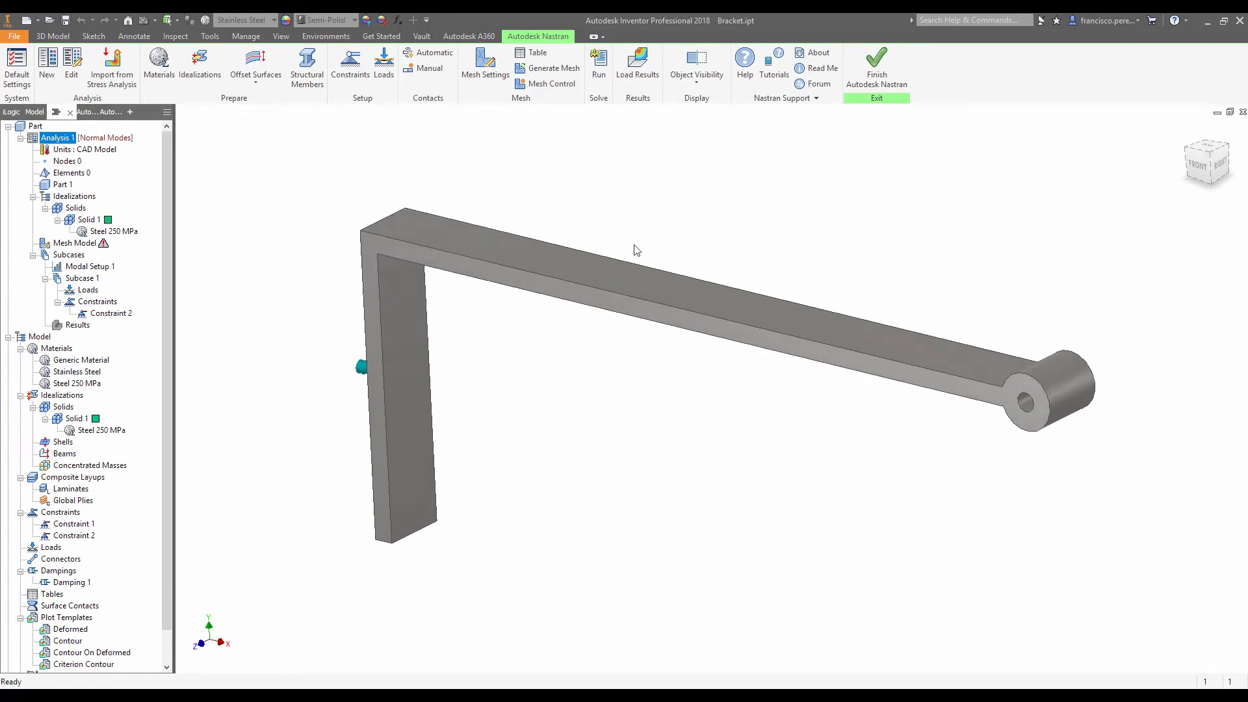
pyautogui.click(571, 71)
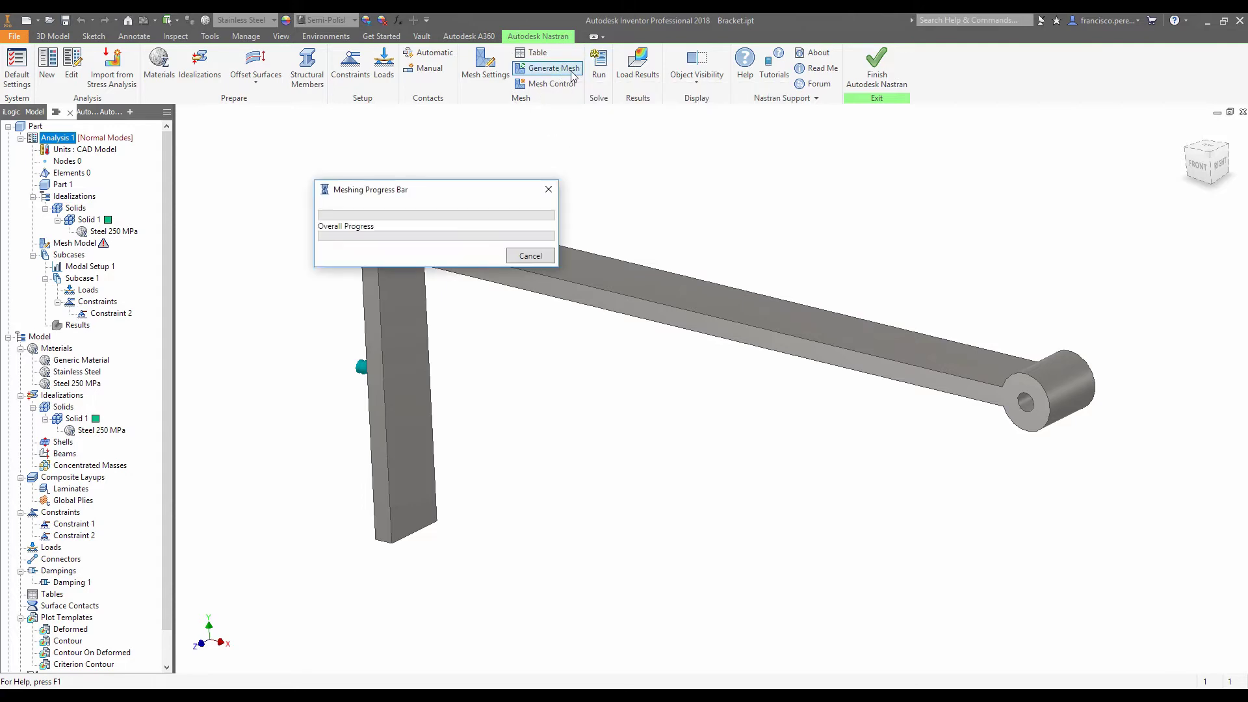
pyautogui.click(607, 82)
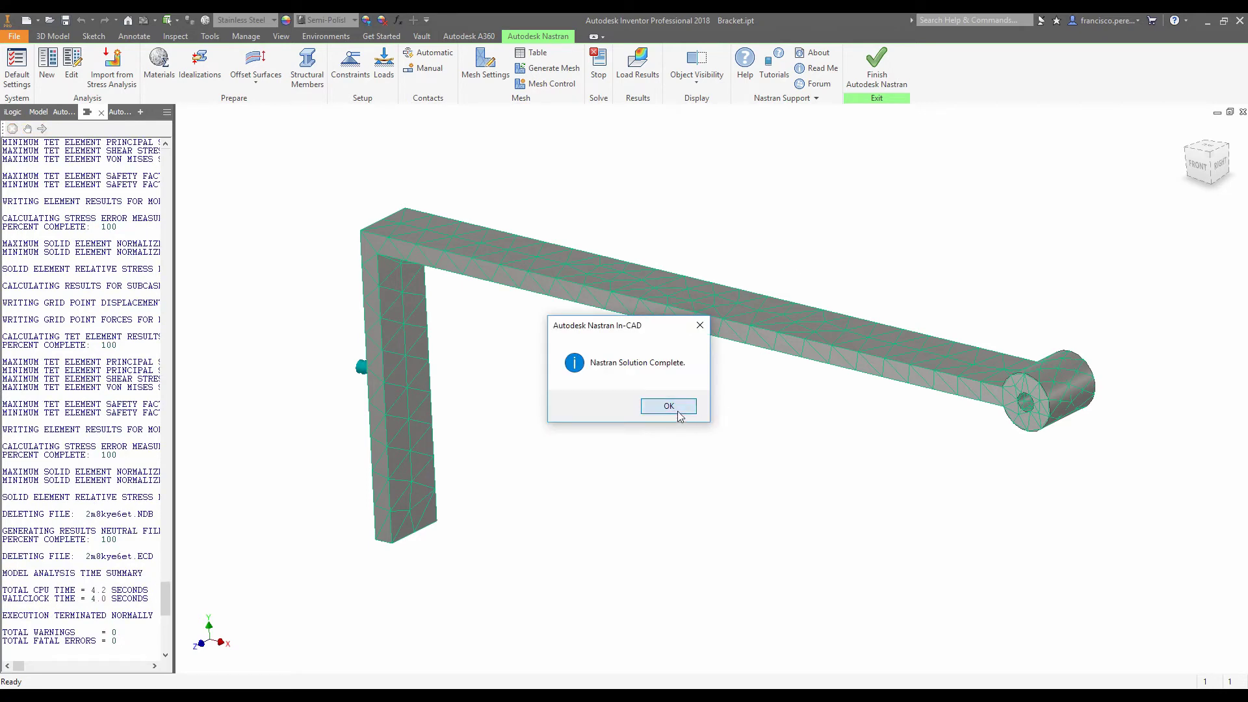
# - Show Mode 1's deformed shape and list the ten mode frequencies, starting at 103.8288 Hz
pyautogui.click(669, 407)
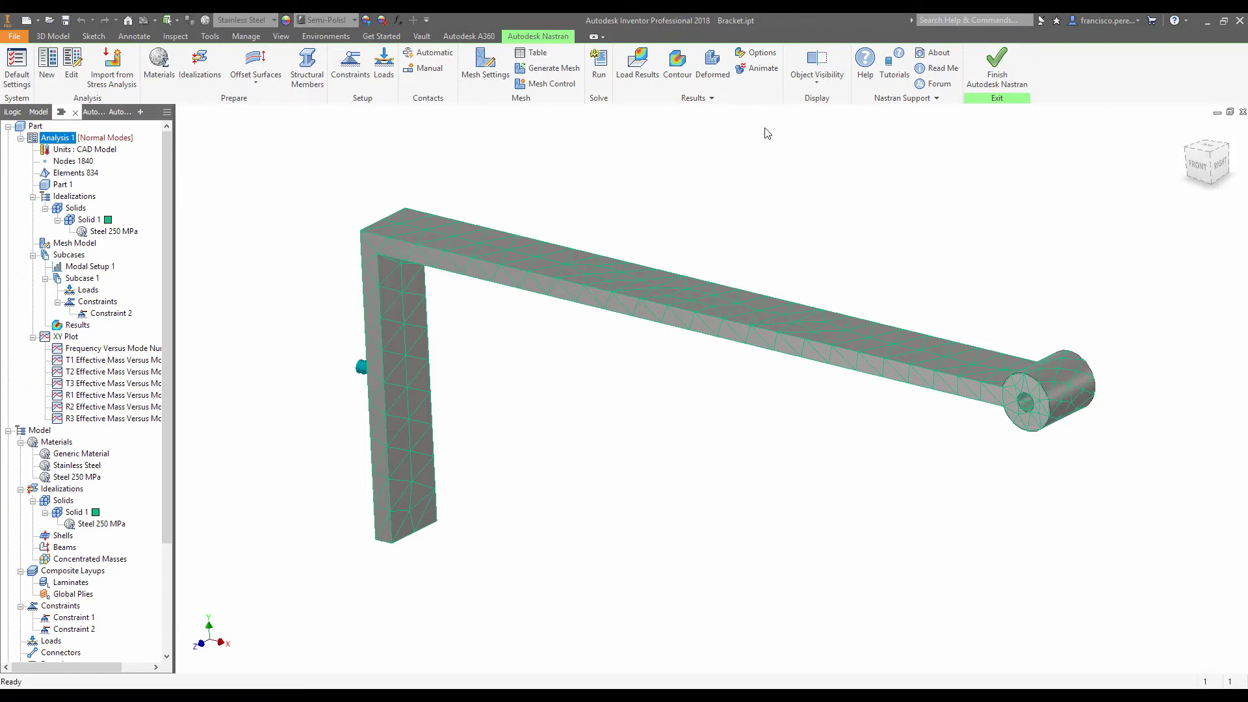
pyautogui.click(714, 65)
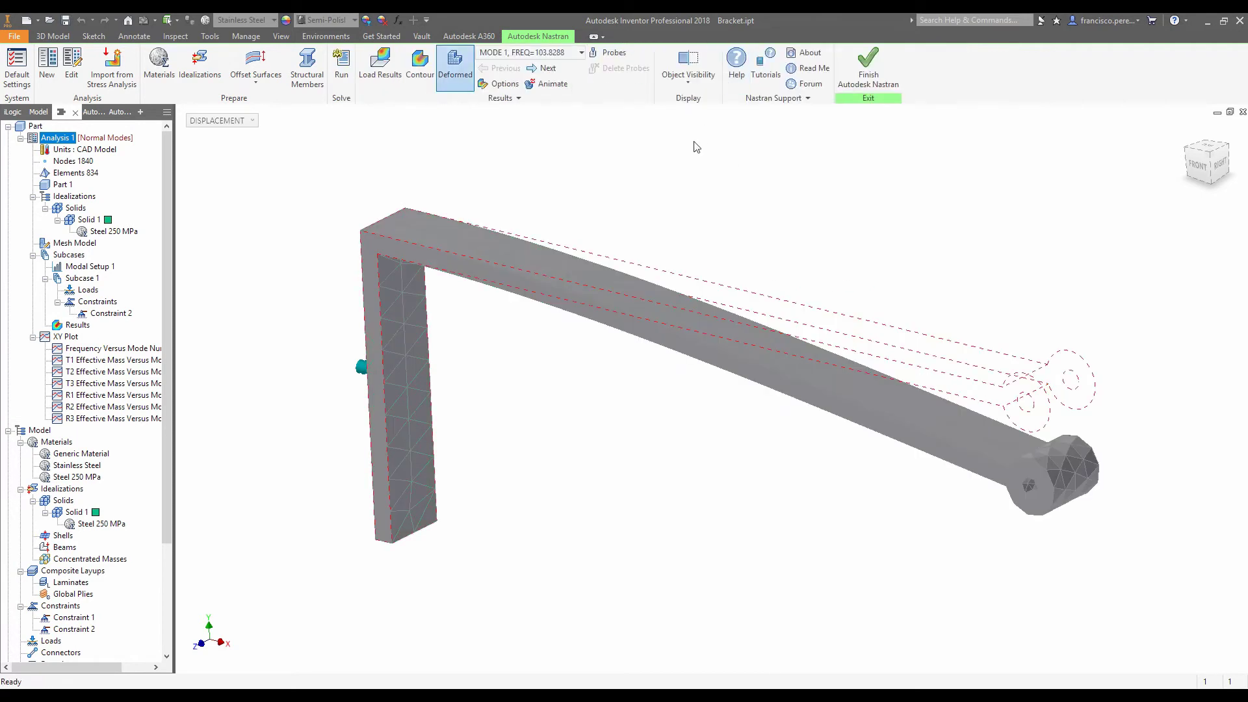
pyautogui.click(582, 55)
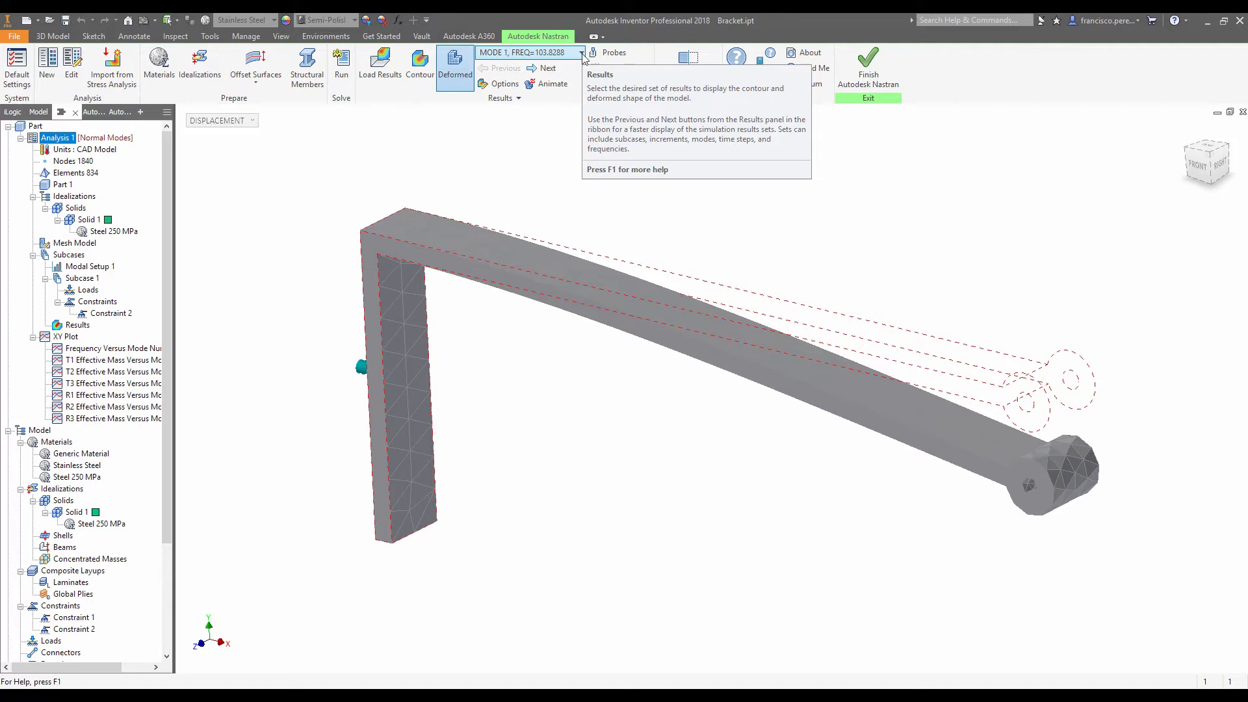
pyautogui.click(582, 55)
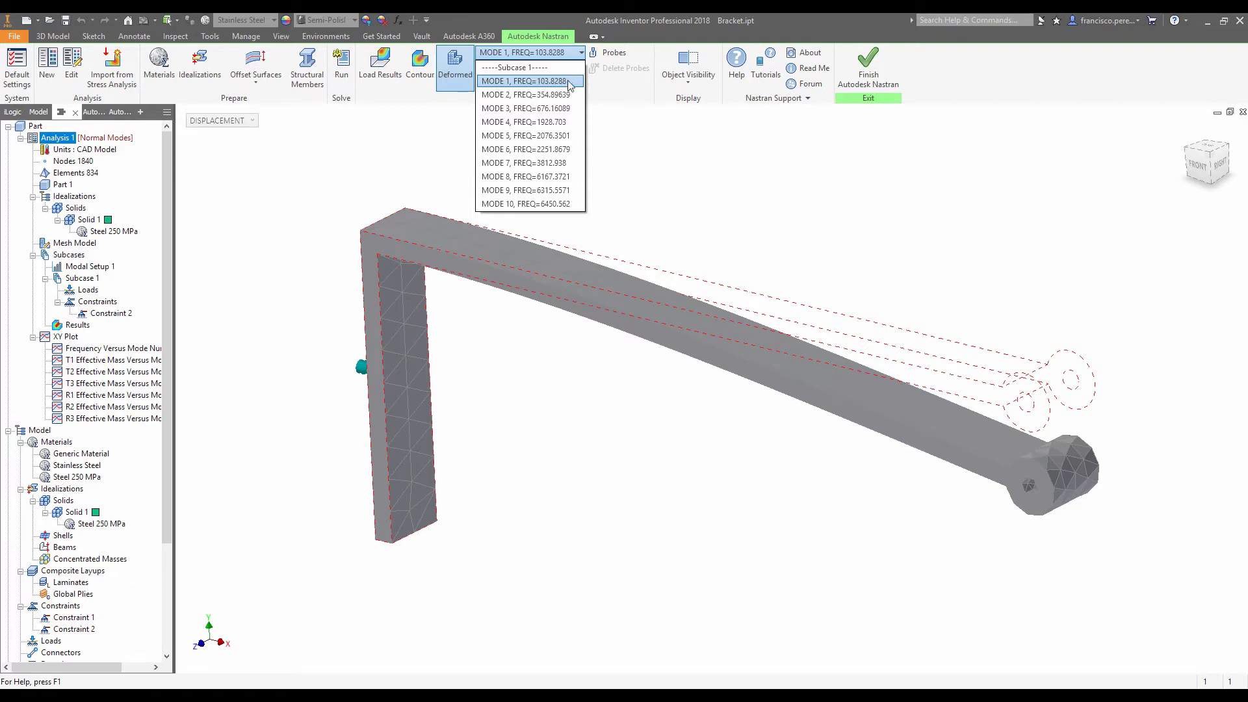
# - Animate Mode 1 at 103.8288 Hz, viewing it from the front and a front-right isometric angle
pyautogui.click(568, 82)
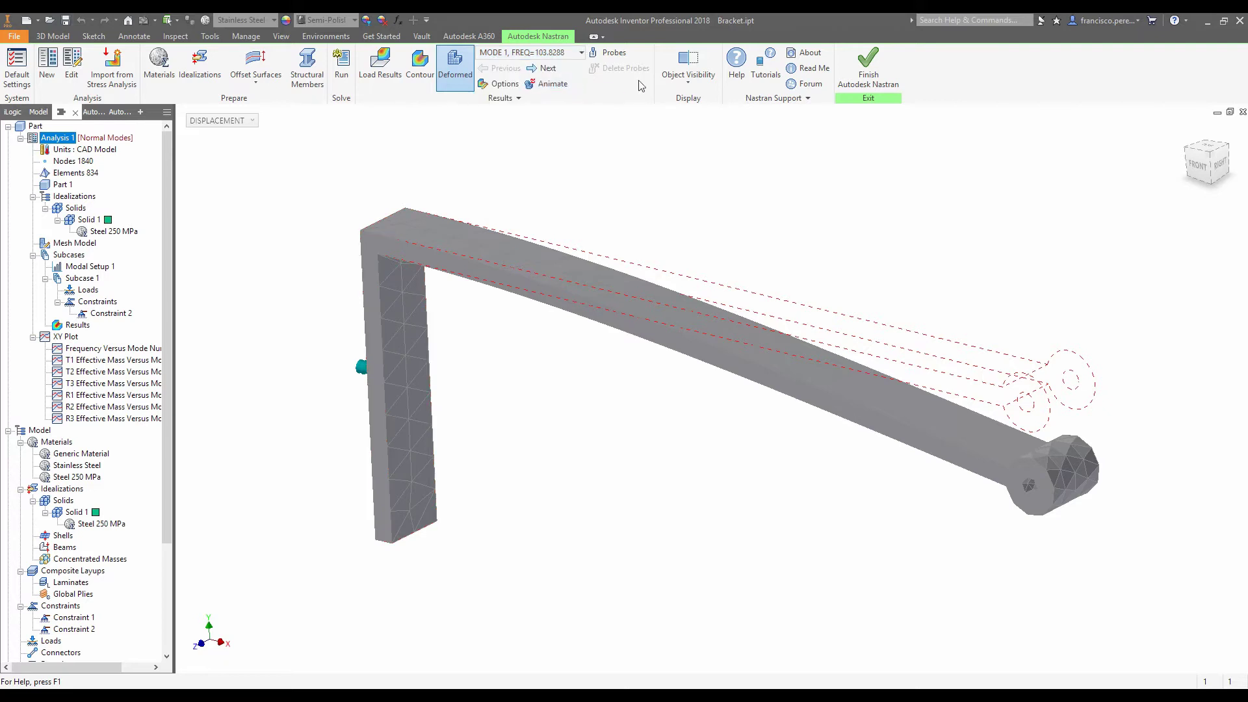
pyautogui.click(565, 84)
pyautogui.click(565, 85)
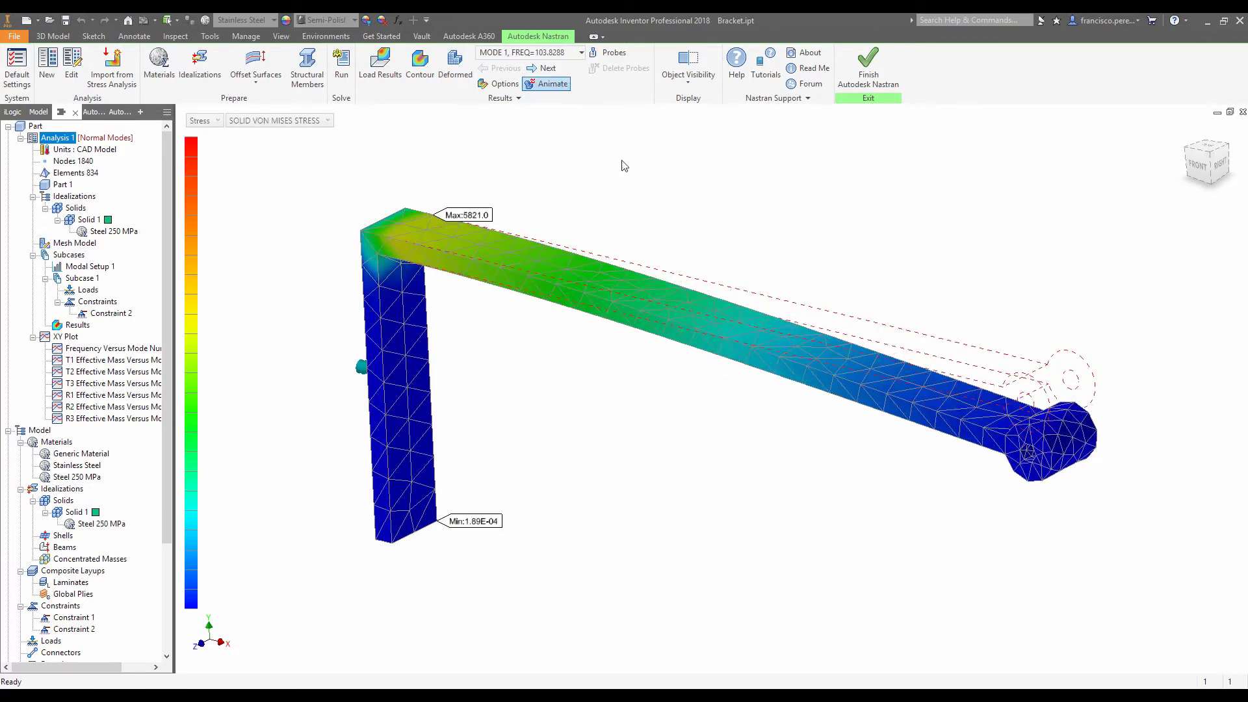
pyautogui.press('F5')
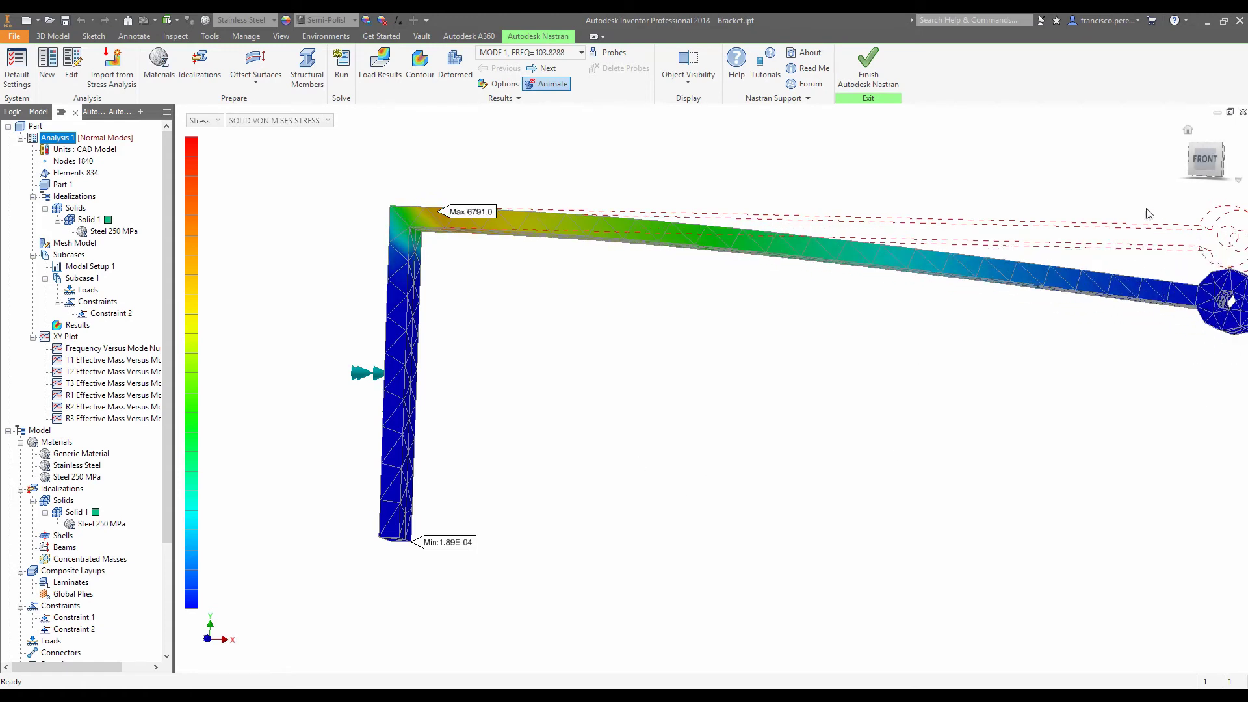
pyautogui.keyDown('shift'); pyautogui.moveTo(1053, 181); pyautogui.dragTo(1001, 197, button='middle'); pyautogui.keyUp('shift')
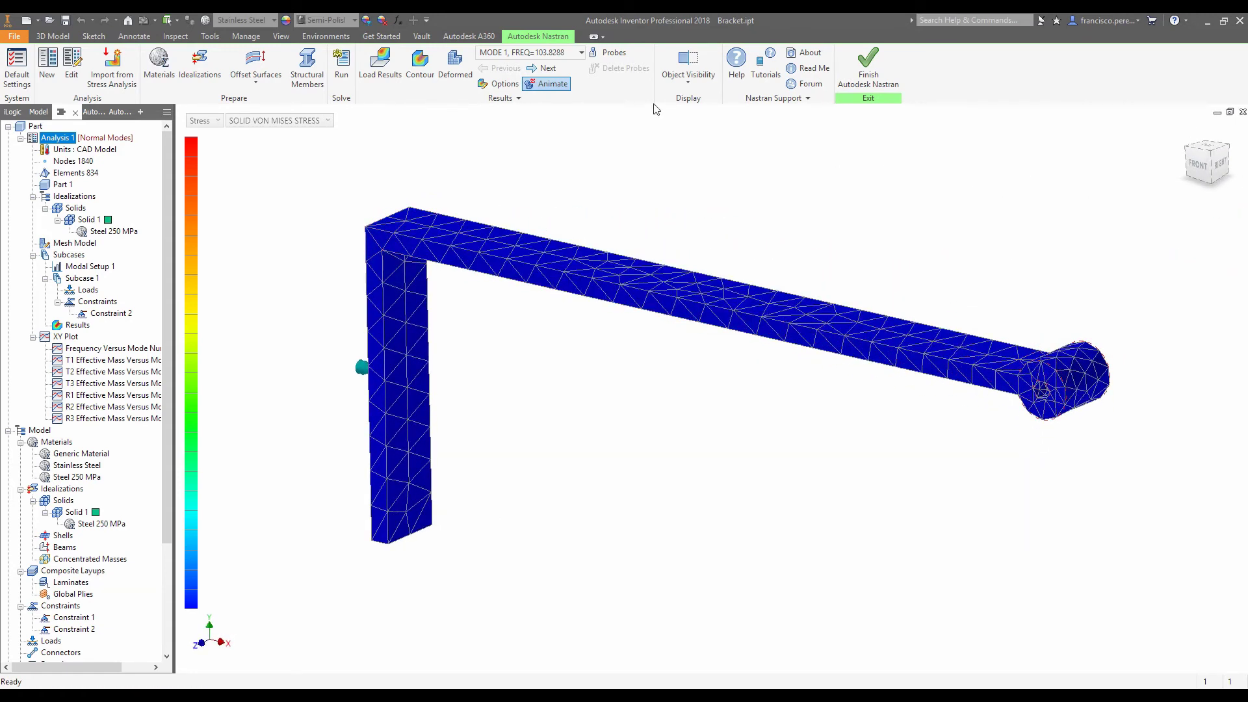
# - Stop the Mode 1 animation, then show and animate MODE 2 at 354.89639 Hz
pyautogui.click(551, 84)
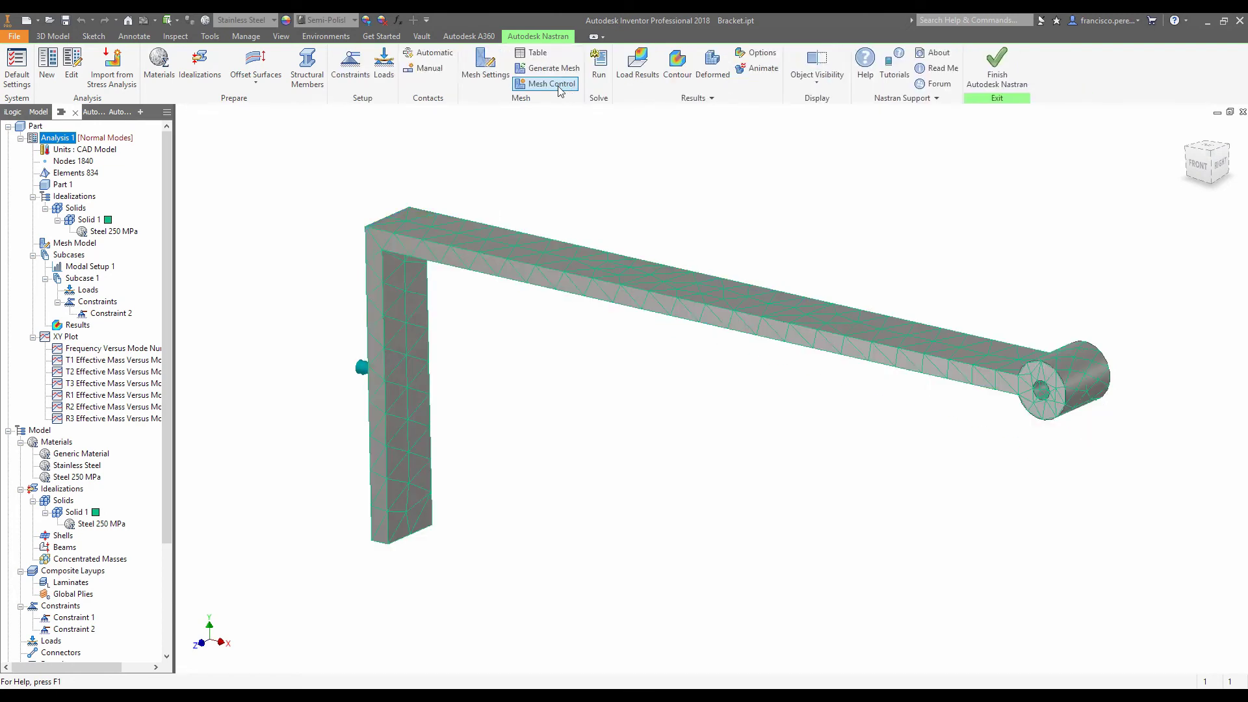
pyautogui.click(724, 86)
pyautogui.click(576, 55)
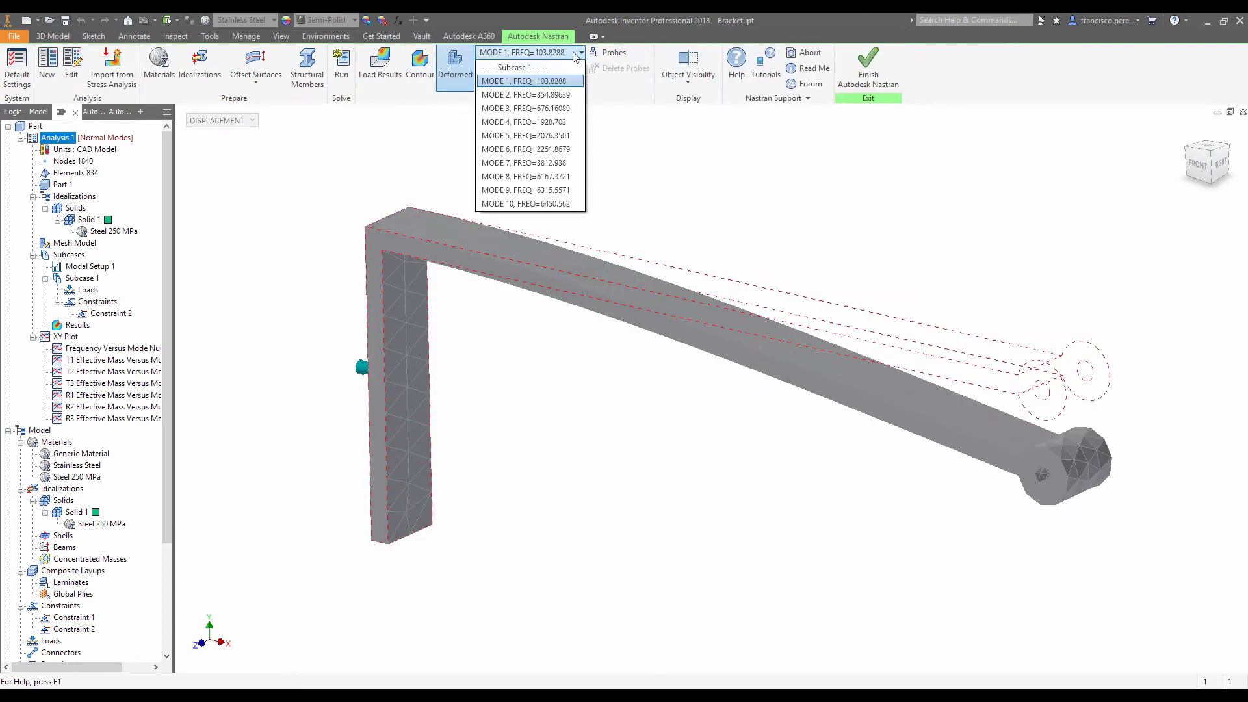
pyautogui.click(569, 95)
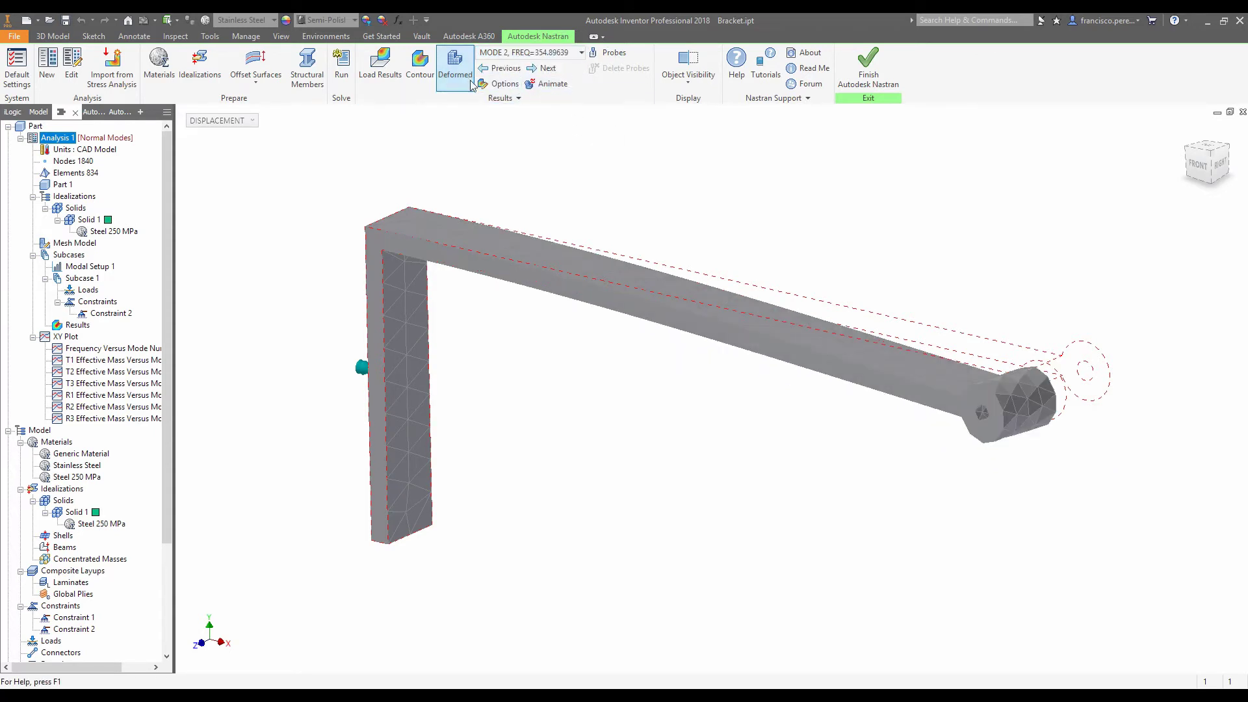
pyautogui.click(560, 83)
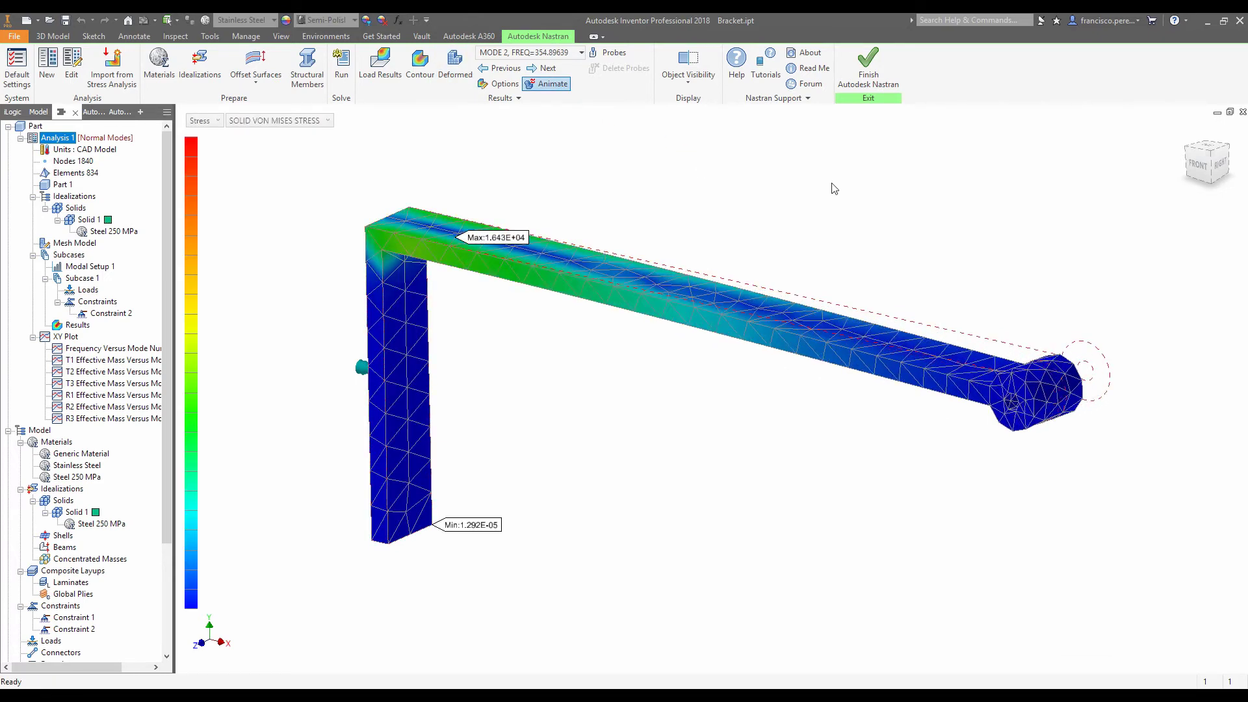
pyautogui.keyDown('shift'); pyautogui.moveTo(841, 188); pyautogui.dragTo(837, 205, button='middle'); pyautogui.keyUp('shift')
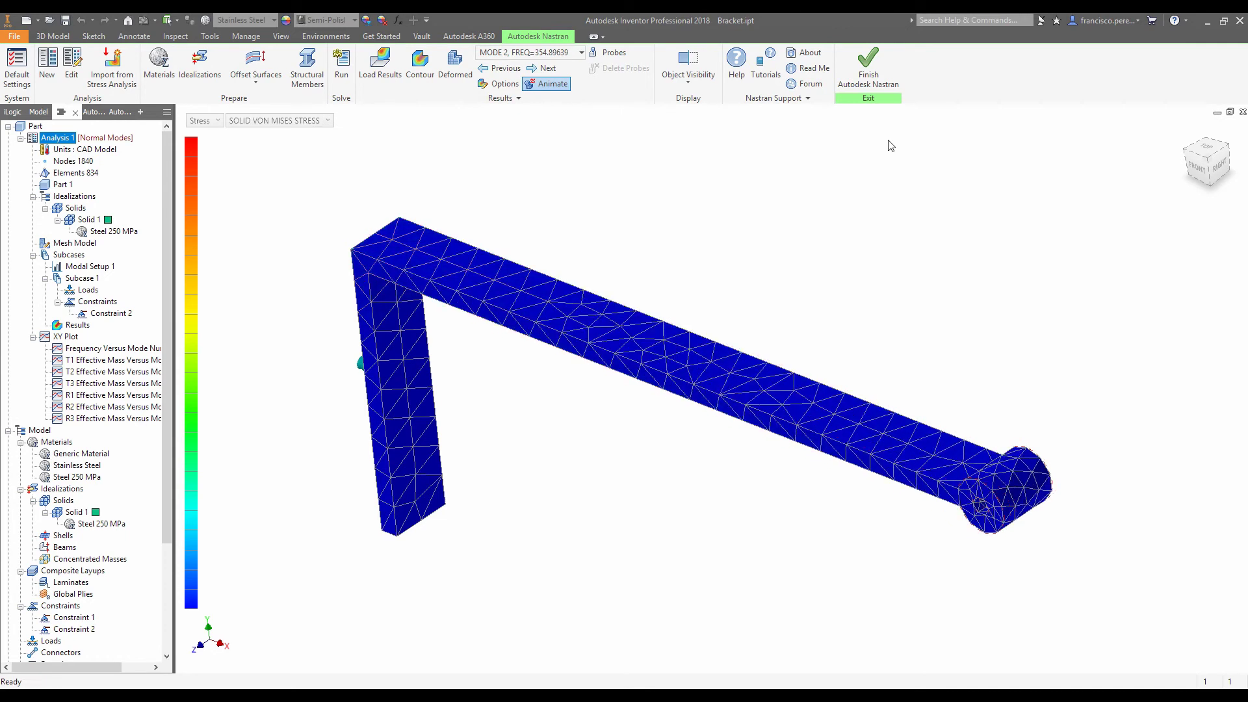
# - Leave Nastran, roll the part forward to include Extrusion3 - Prop, and show the environments
pyautogui.click(881, 90)
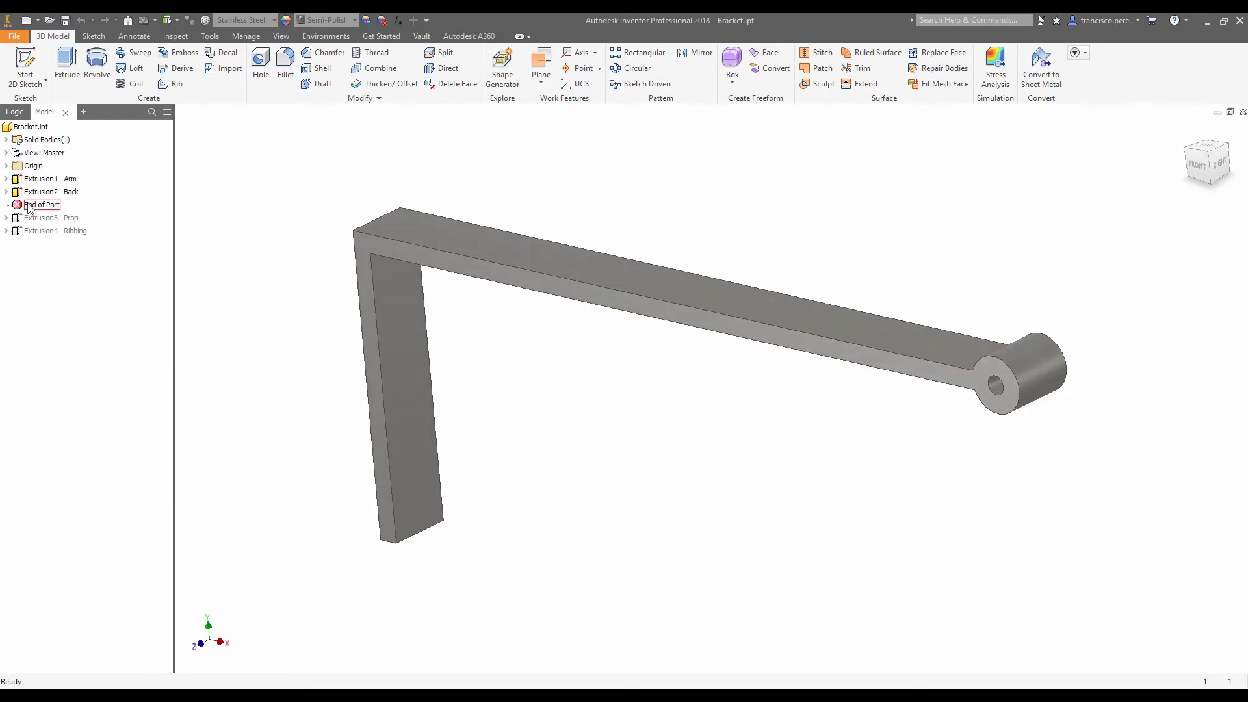
pyautogui.moveTo(28, 208); pyautogui.dragTo(46, 222)
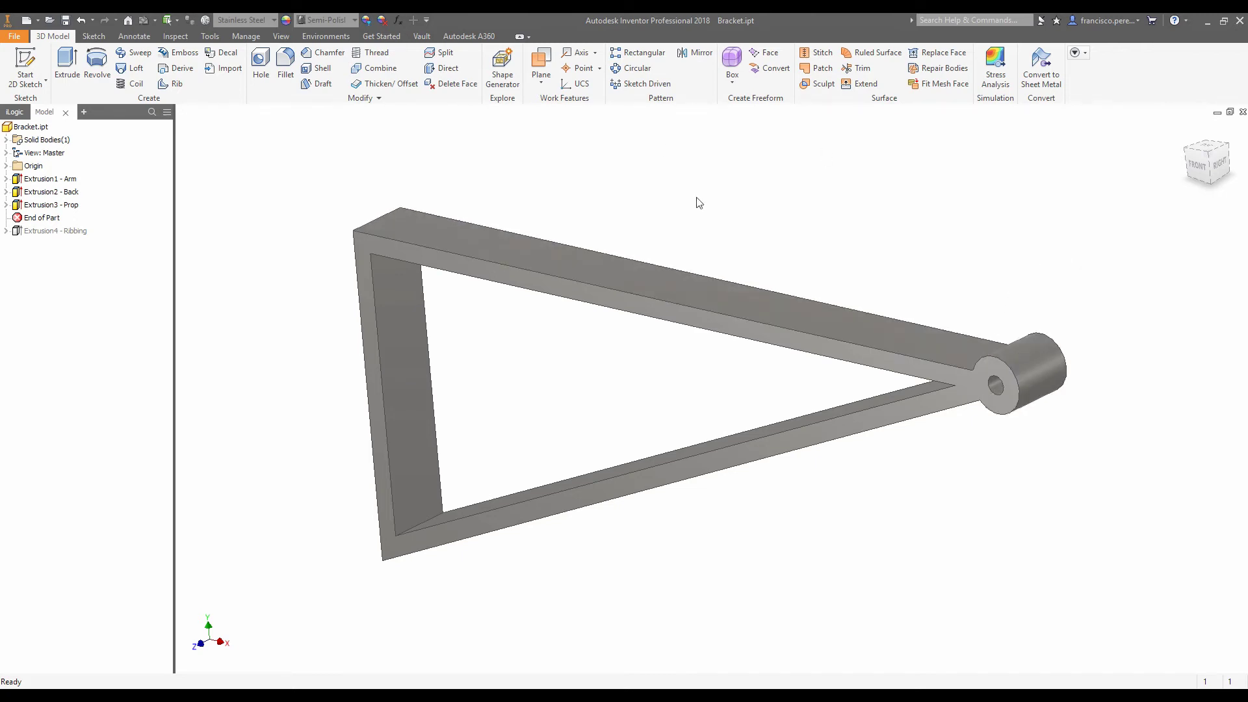
pyautogui.click(342, 40)
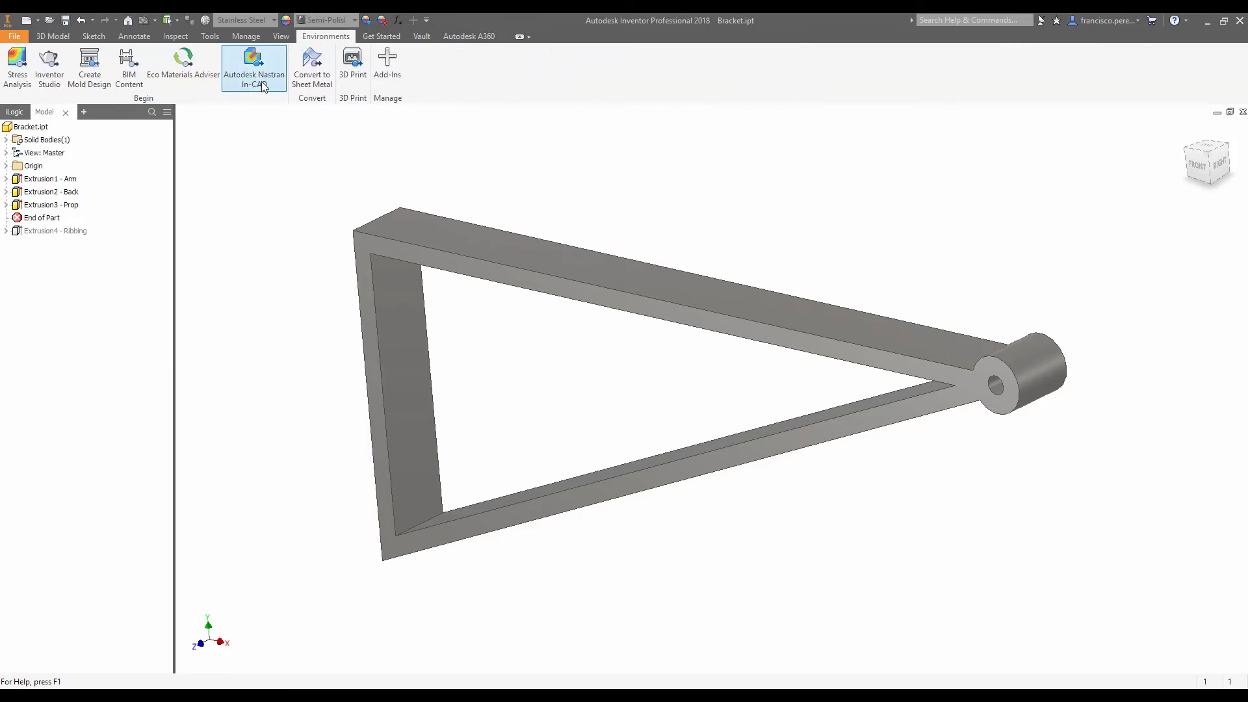
# - Re-enter Nastran In-CAD, remesh the propped bracket to 2684 nodes and 1244 elements, and solve
pyautogui.click(263, 87)
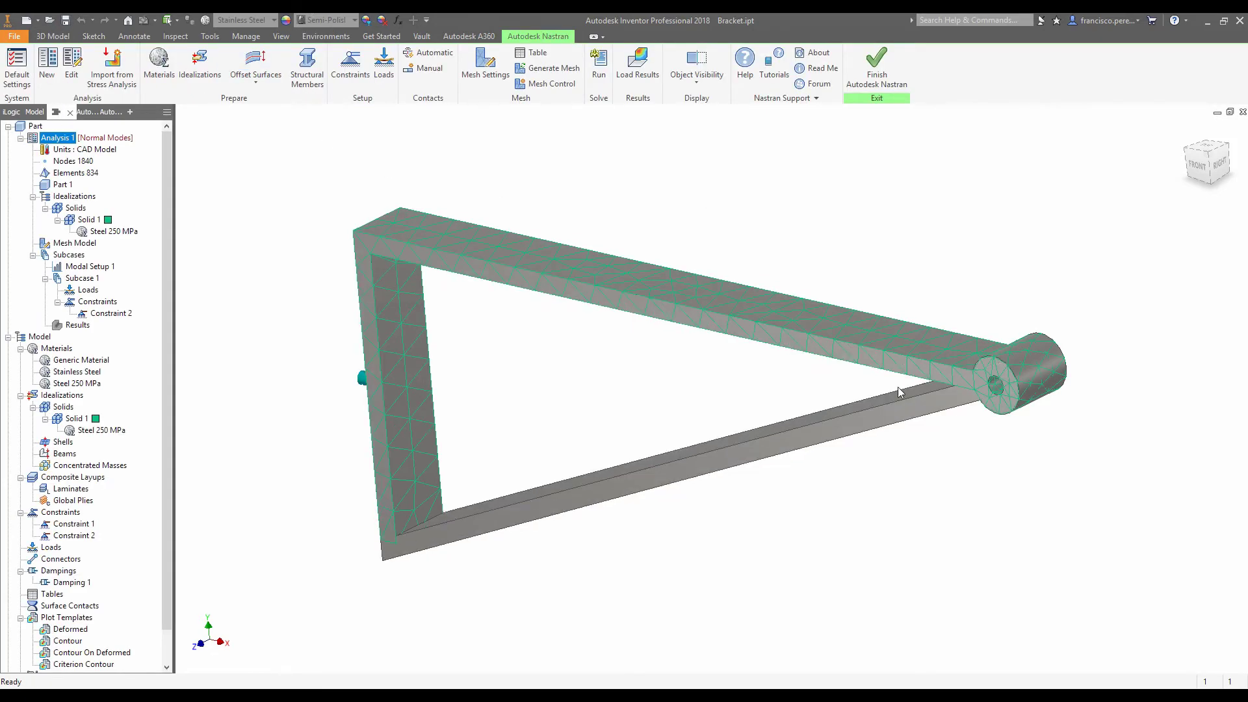
pyautogui.moveTo(684, 362)
pyautogui.keyDown('shift'); pyautogui.mouseDown(button='middle')
pyautogui.moveTo(660, 359)
pyautogui.moveTo(663, 370)
pyautogui.mouseUp(button='middle'); pyautogui.keyUp('shift')
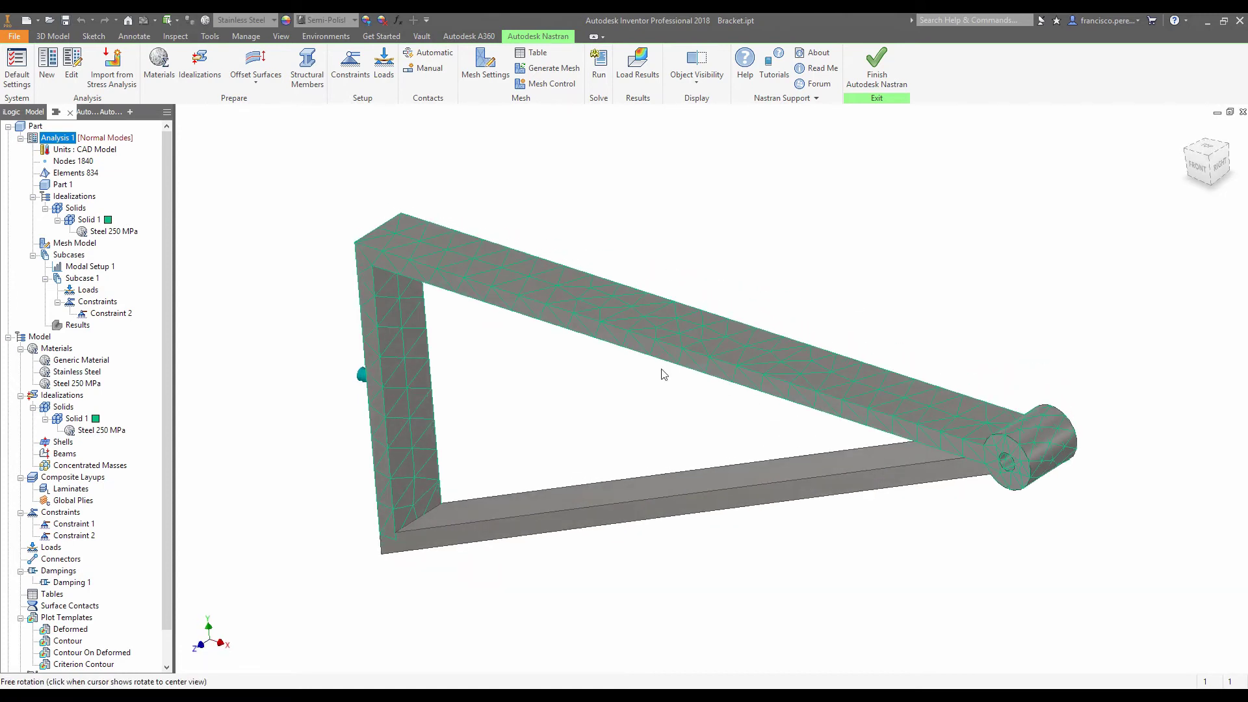
pyautogui.click(554, 69)
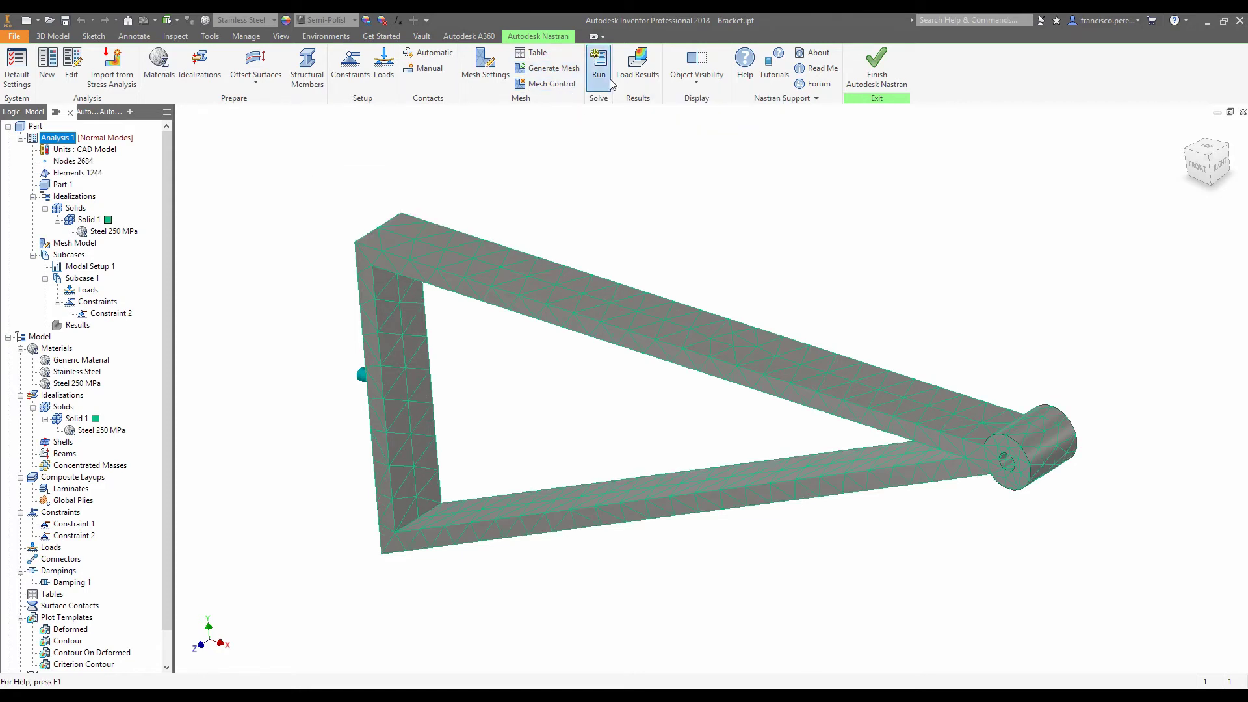
pyautogui.click(598, 64)
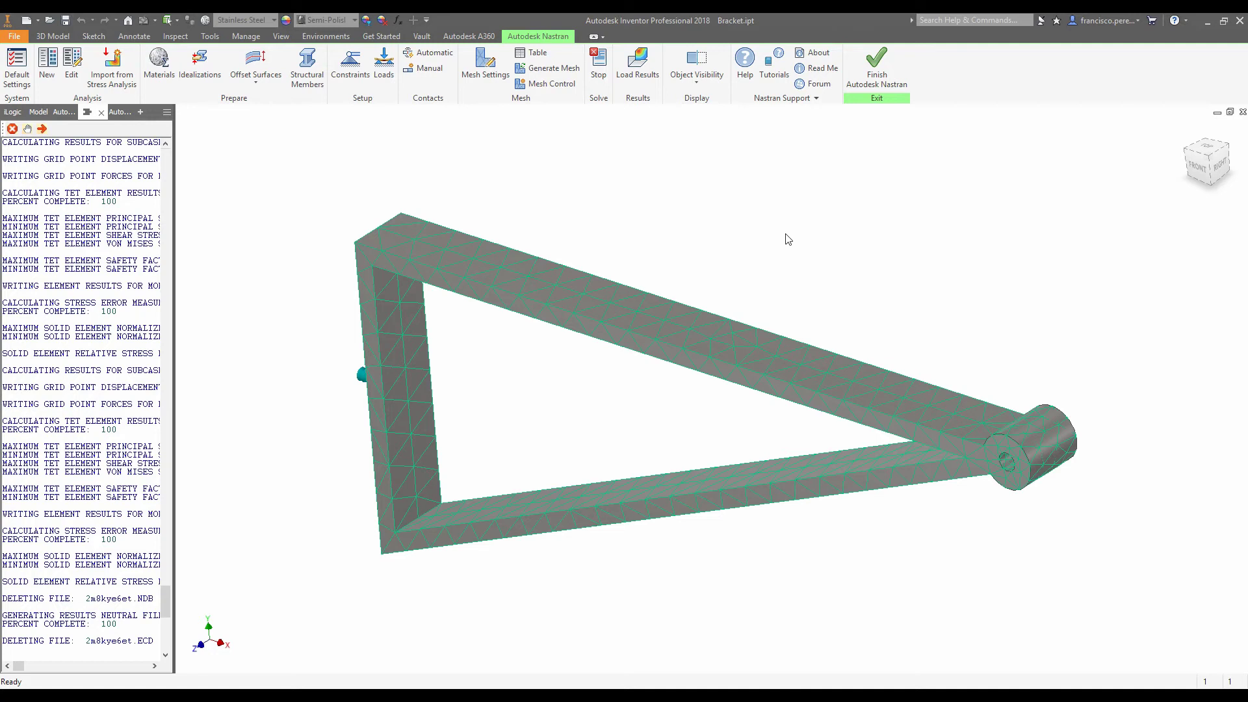
# - Animate the propped bracket's MODE 1 deformed shape at 375.3634 Hz
pyautogui.click(677, 411)
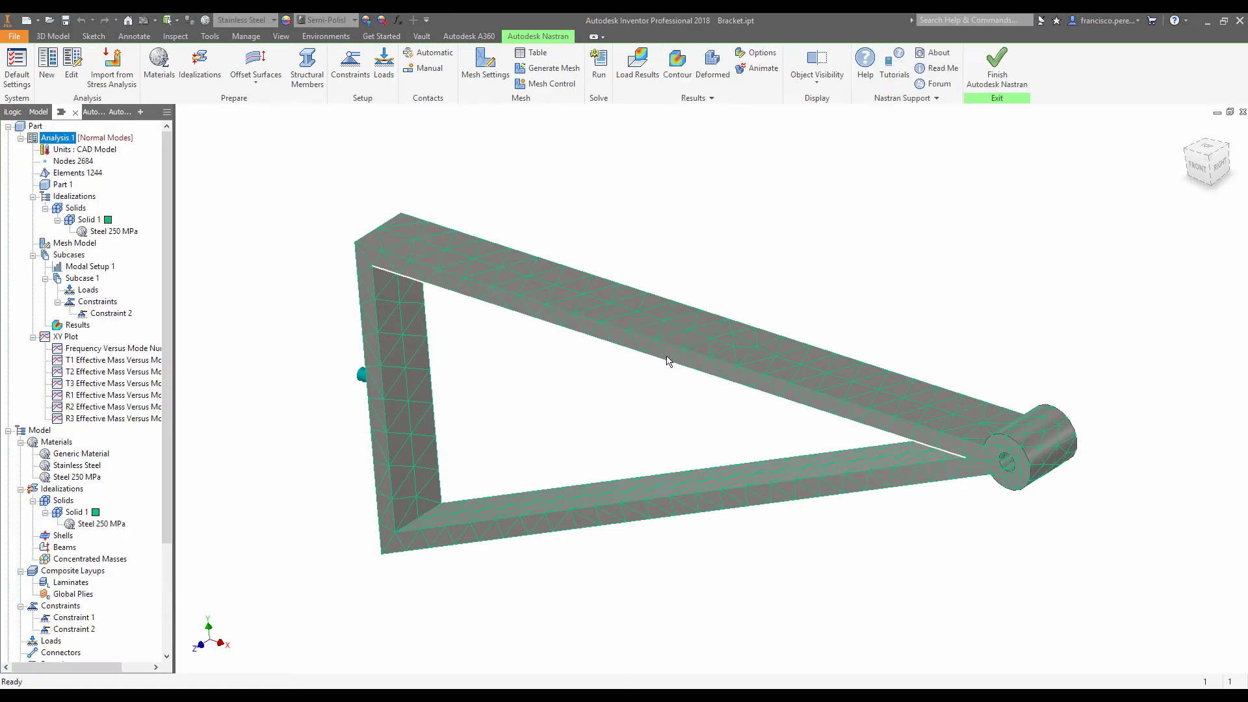
pyautogui.click(727, 85)
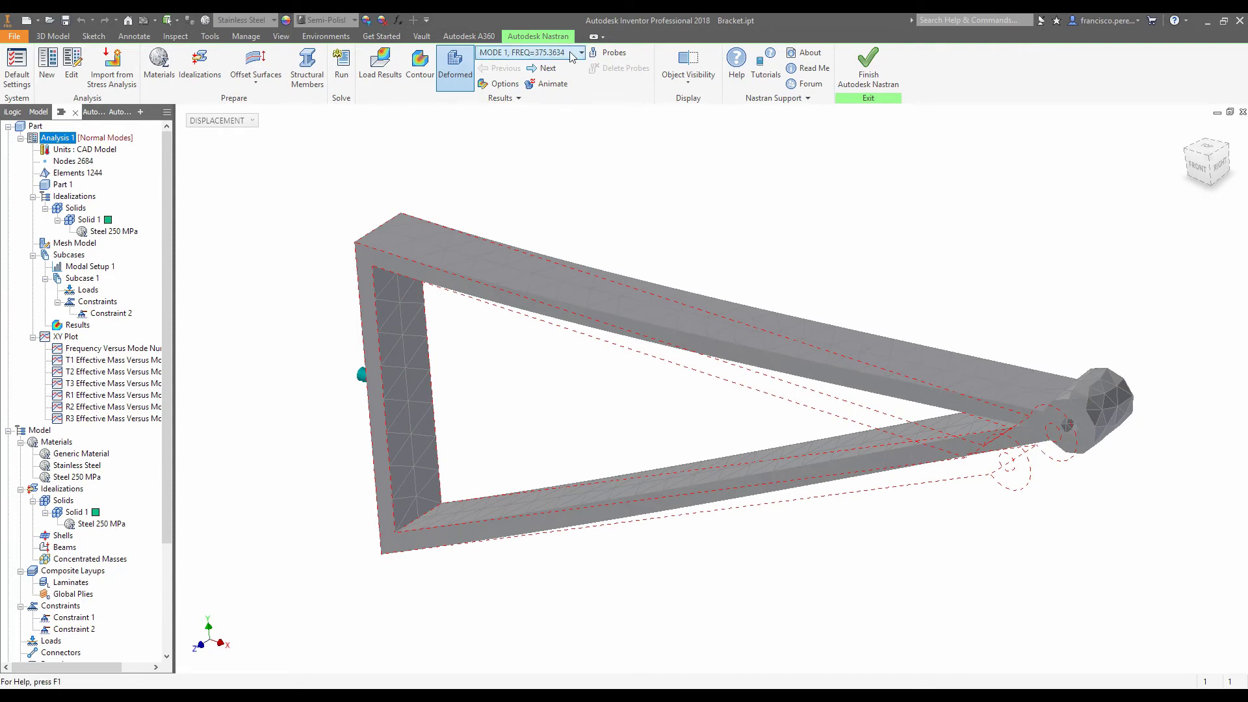
pyautogui.click(576, 53)
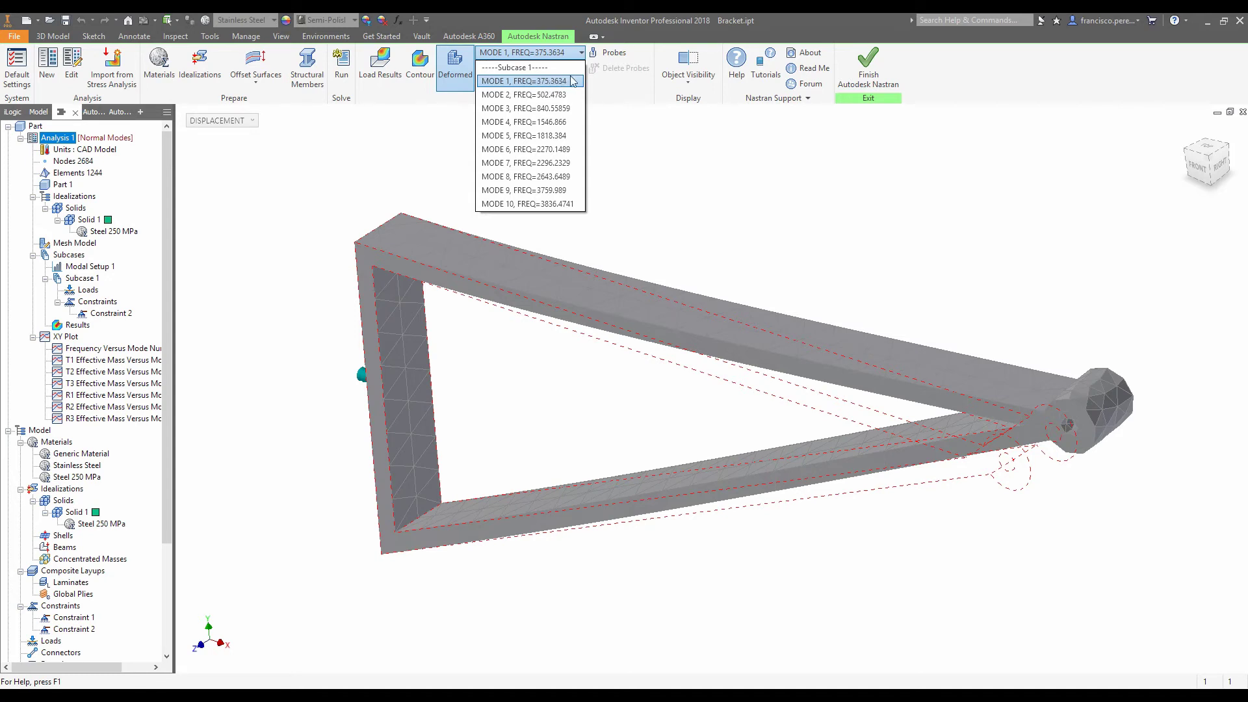
pyautogui.click(571, 81)
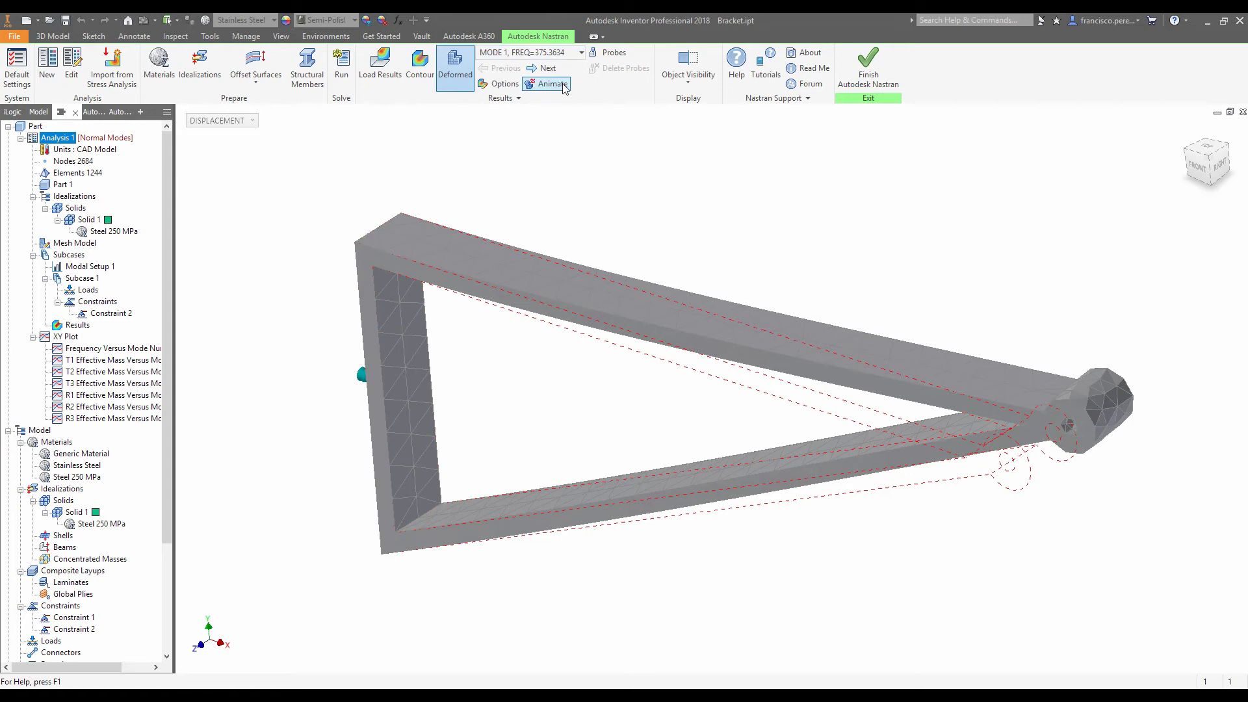
pyautogui.click(563, 85)
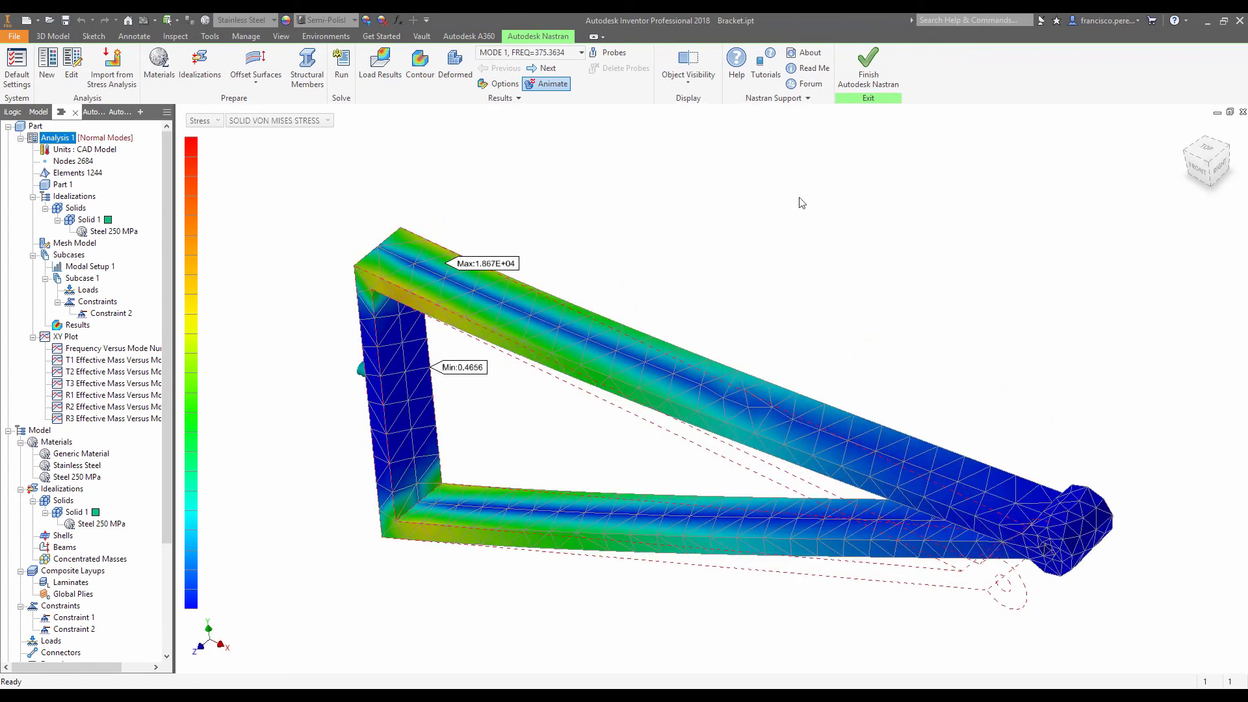
# - Stop the animation and animate MODE 2 at 502.4783 Hz, stress peaking near 3.029E+04
pyautogui.click(553, 85)
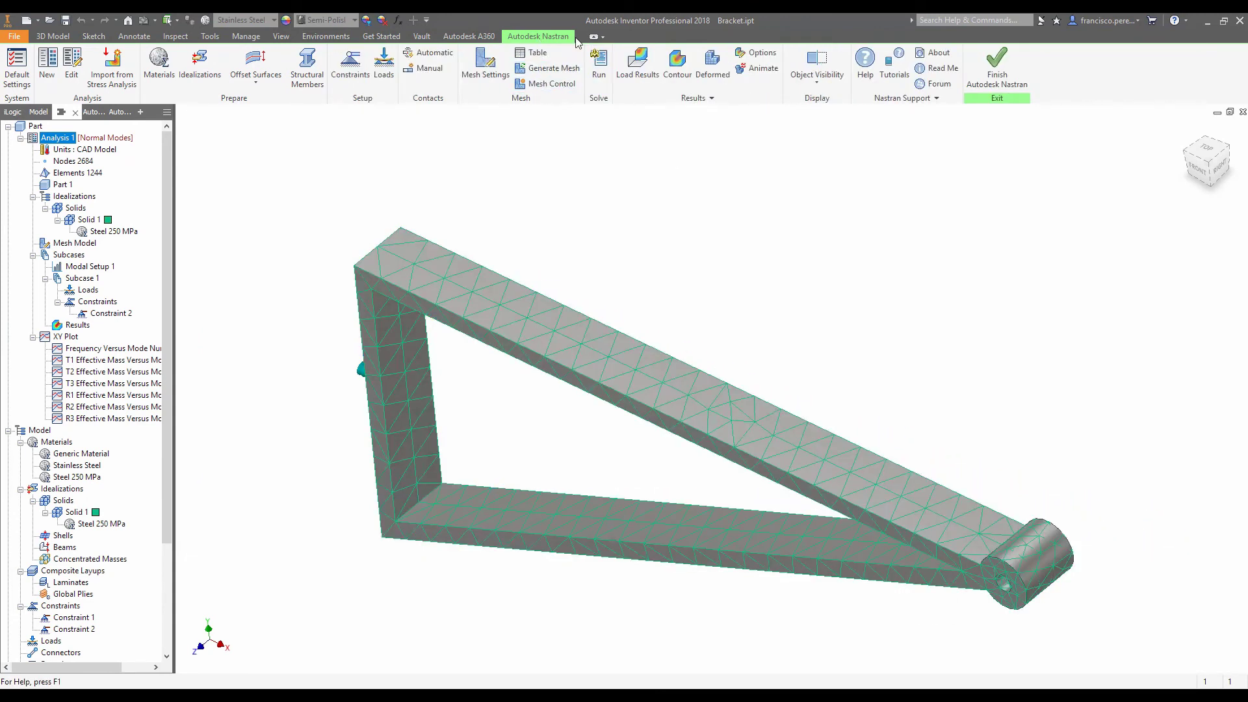
pyautogui.click(712, 61)
pyautogui.click(562, 53)
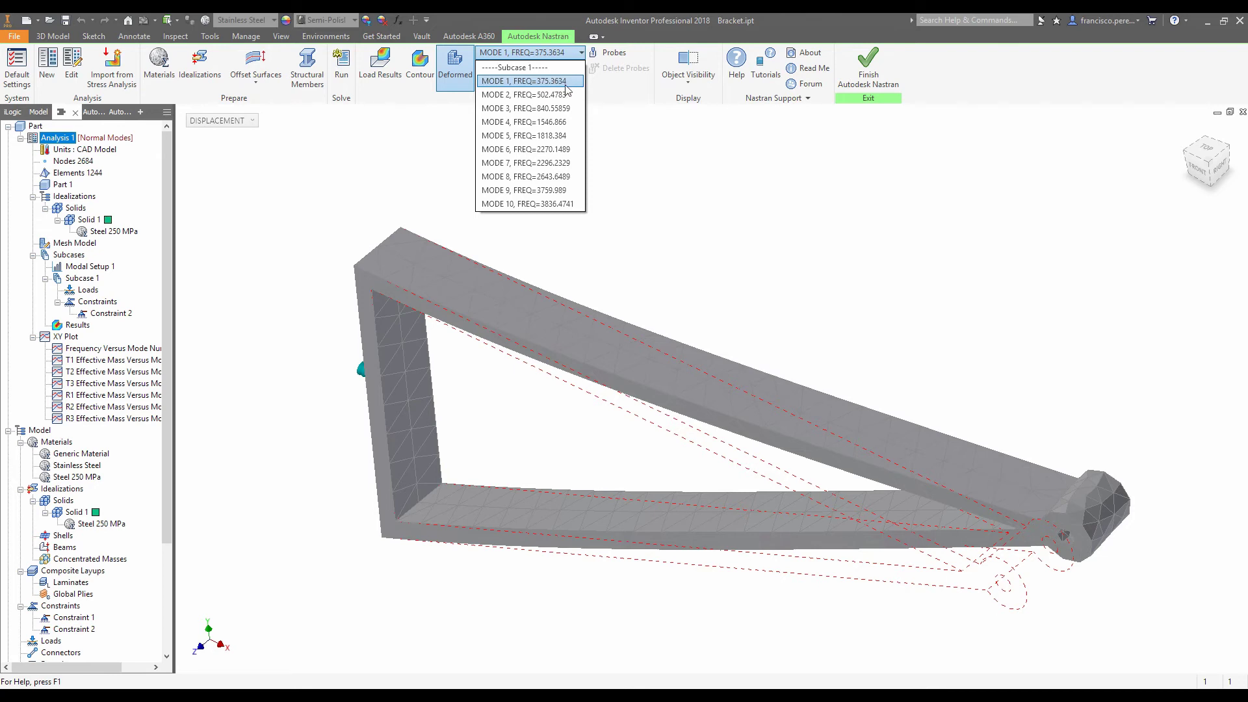
pyautogui.click(525, 95)
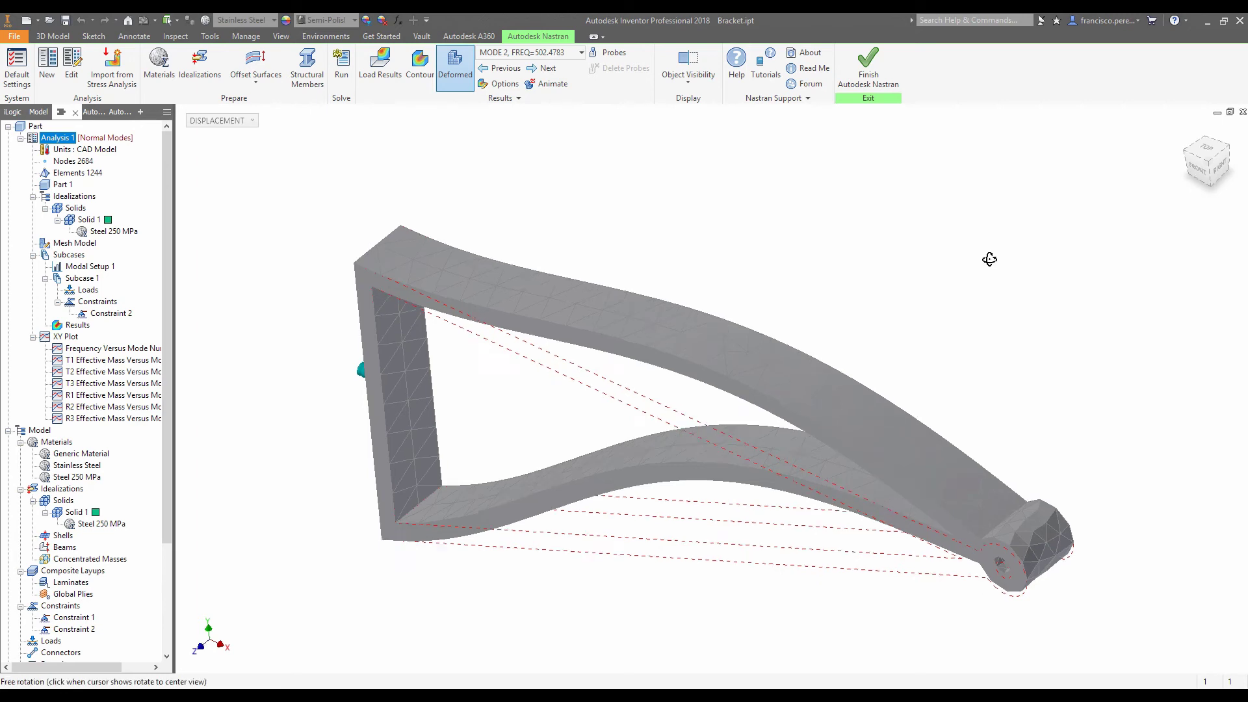
pyautogui.click(551, 83)
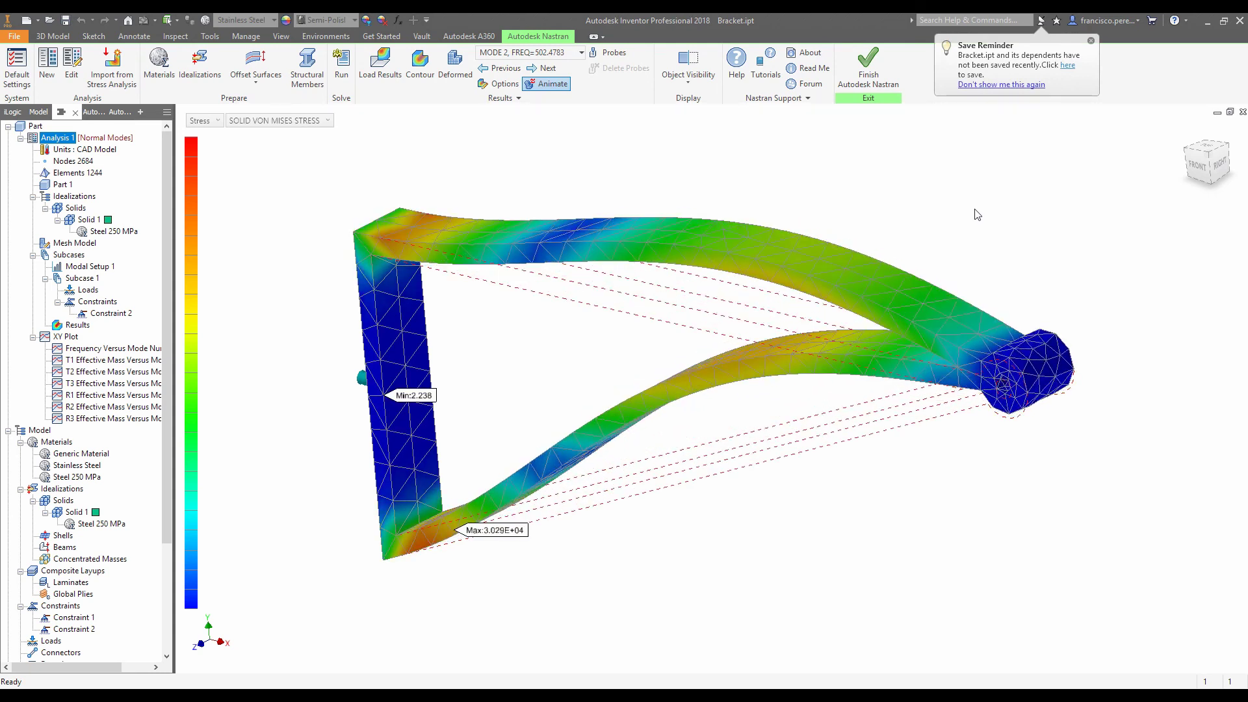
# - Leave Nastran, roll the part forward to include Extrusion4 - Ribbing, and reopen Nastran In-CAD
pyautogui.click(566, 102)
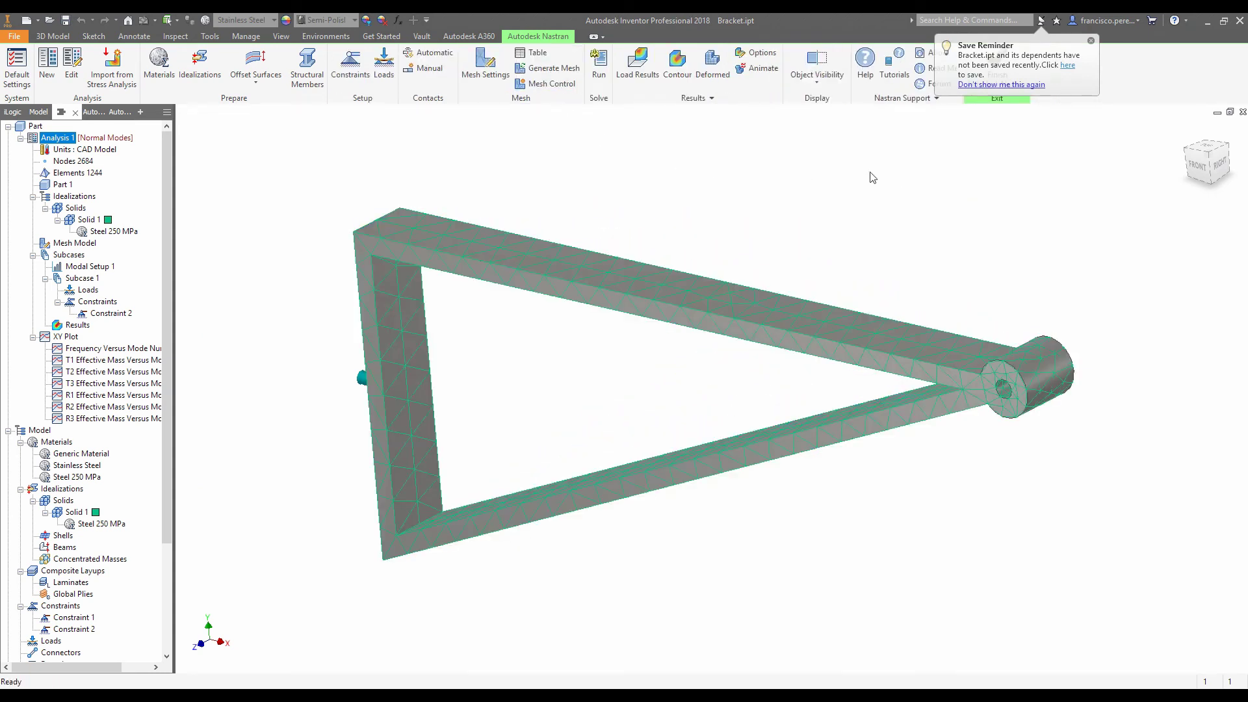
pyautogui.click(1091, 41)
pyautogui.click(999, 74)
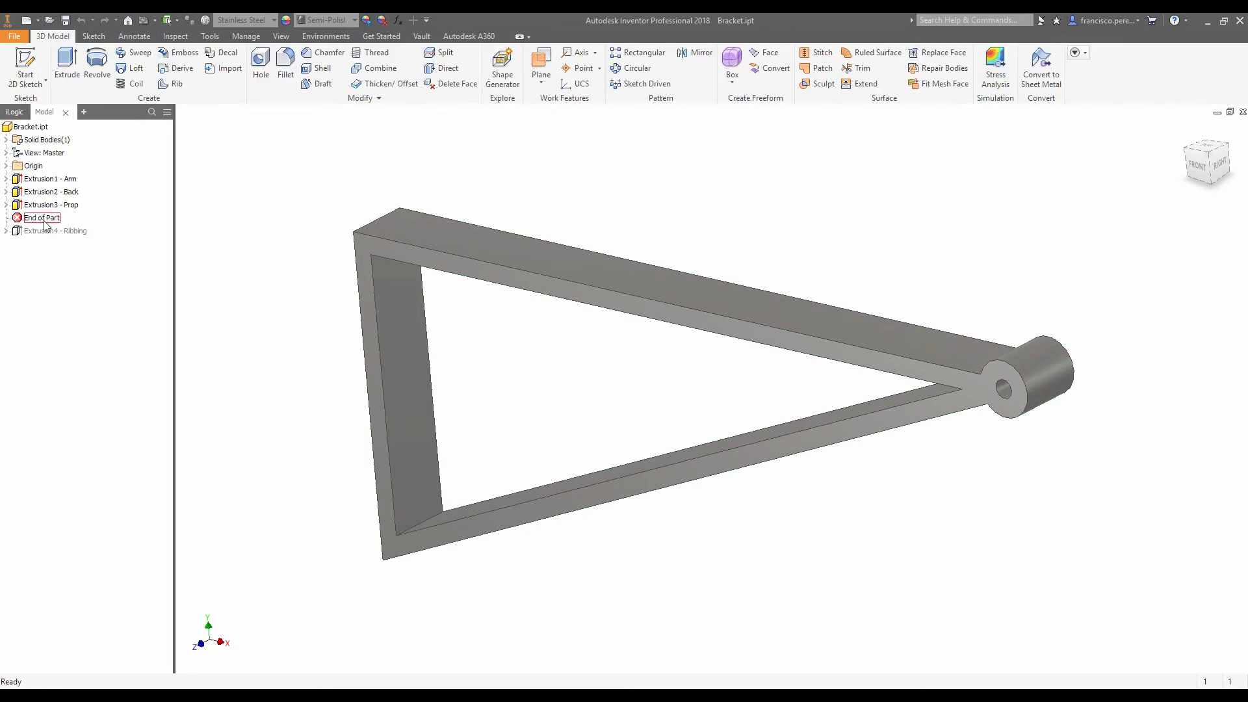
pyautogui.moveTo(45, 224); pyautogui.dragTo(47, 234)
pyautogui.keyDown('shift'); pyautogui.moveTo(722, 184); pyautogui.dragTo(702, 209, button='middle'); pyautogui.keyUp('shift')
pyautogui.click(326, 36)
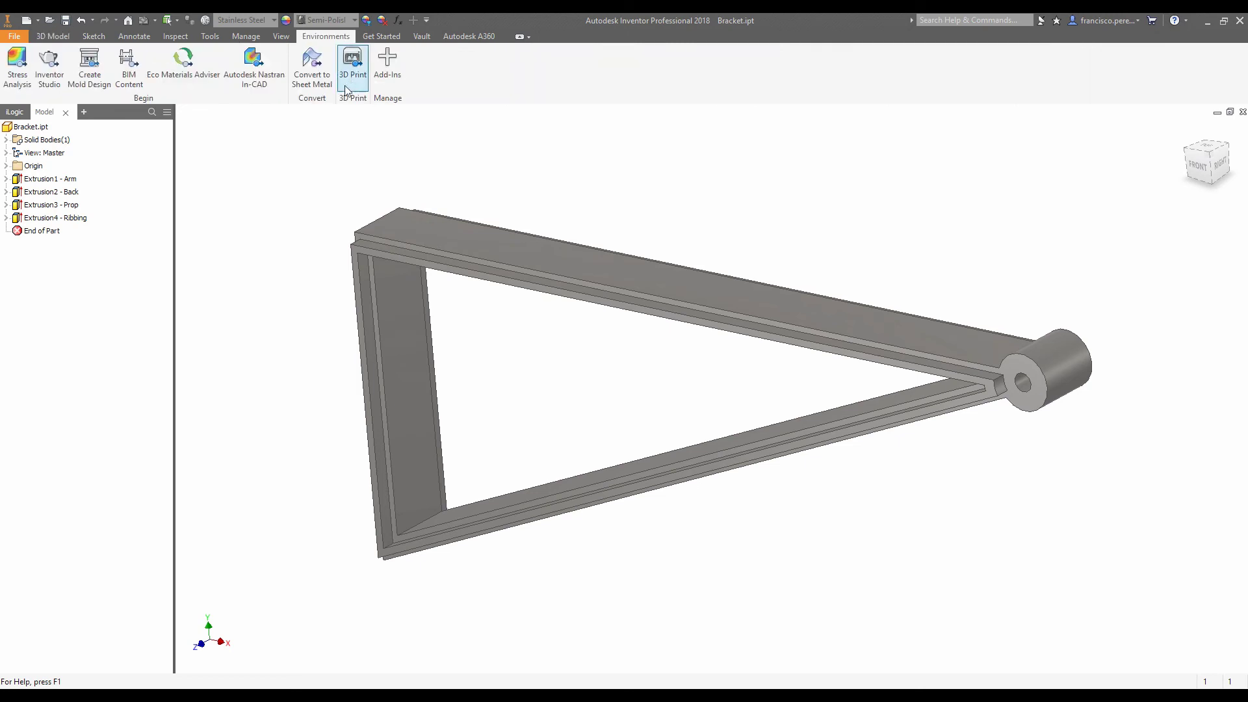
pyautogui.click(251, 76)
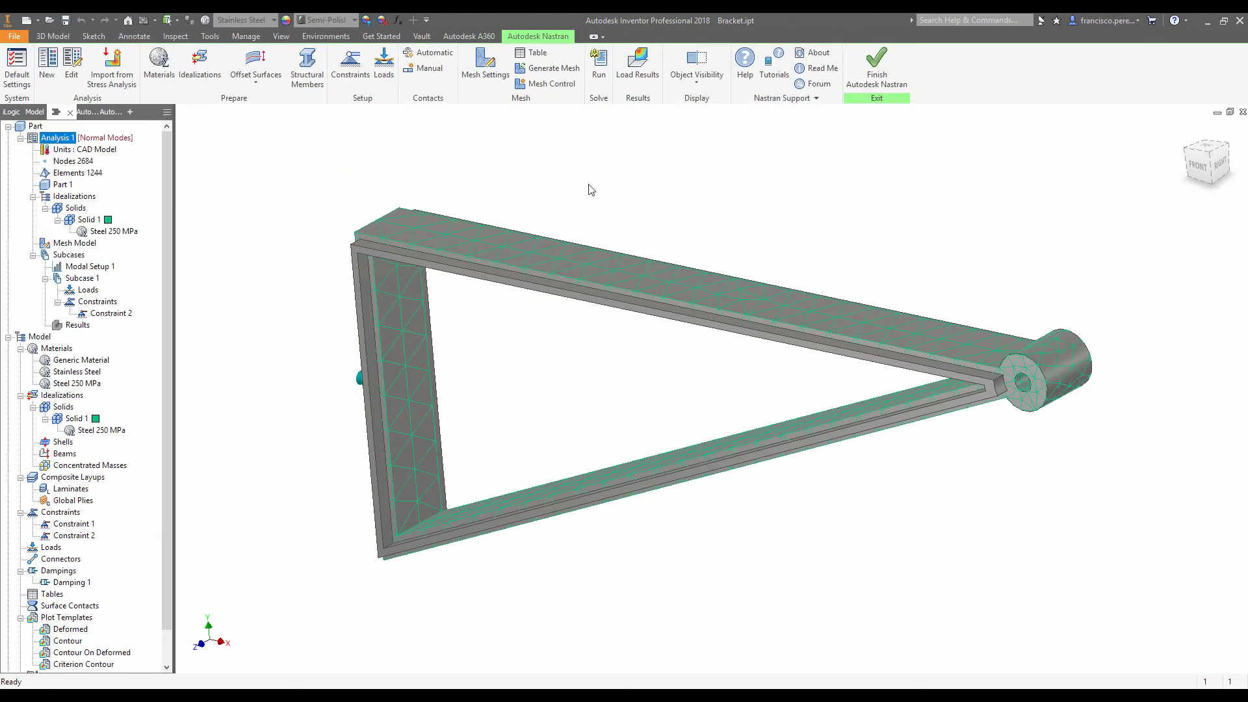
# - Remesh the ribbed bracket to 5577 nodes and 2678 elements and rerun the modal solve
pyautogui.click(554, 68)
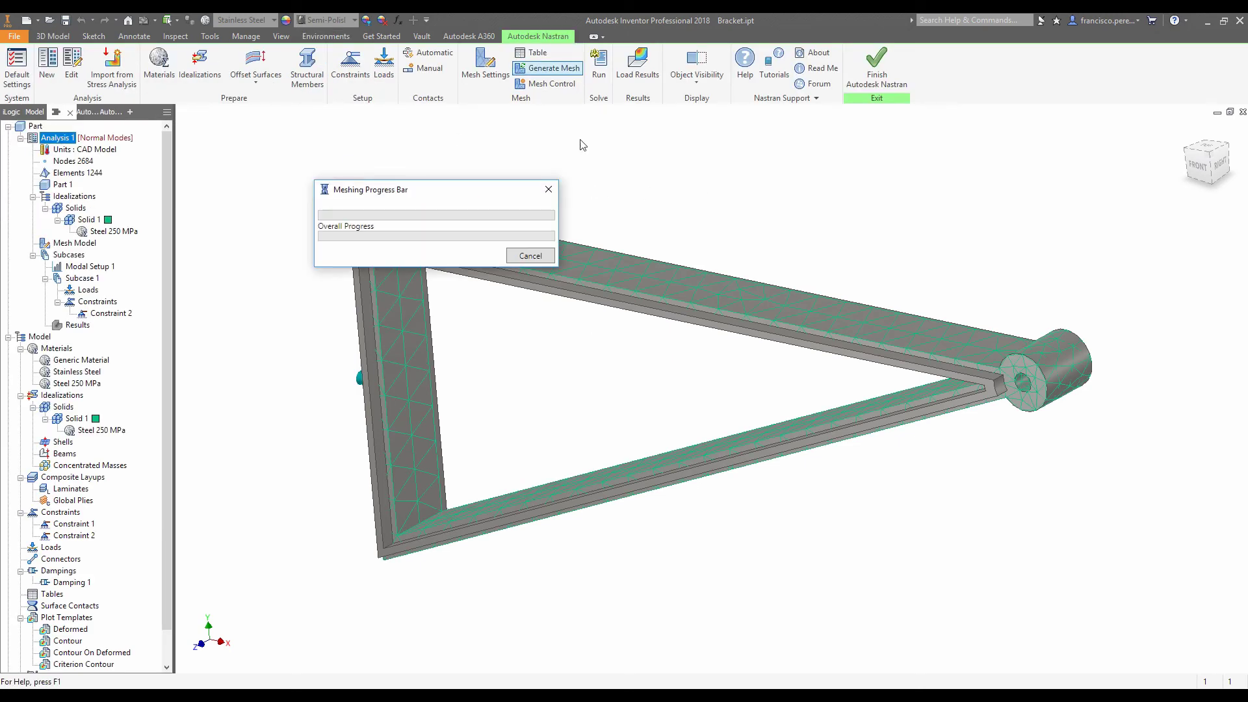
pyautogui.click(599, 68)
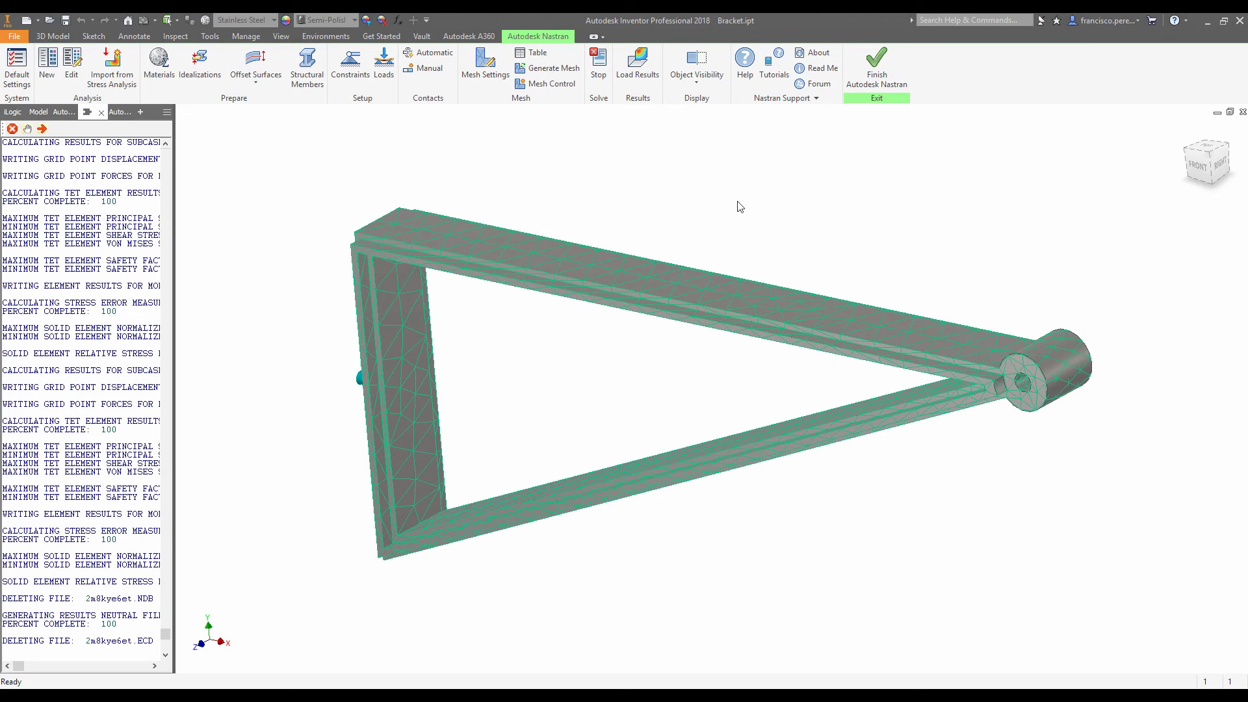
pyautogui.click(668, 406)
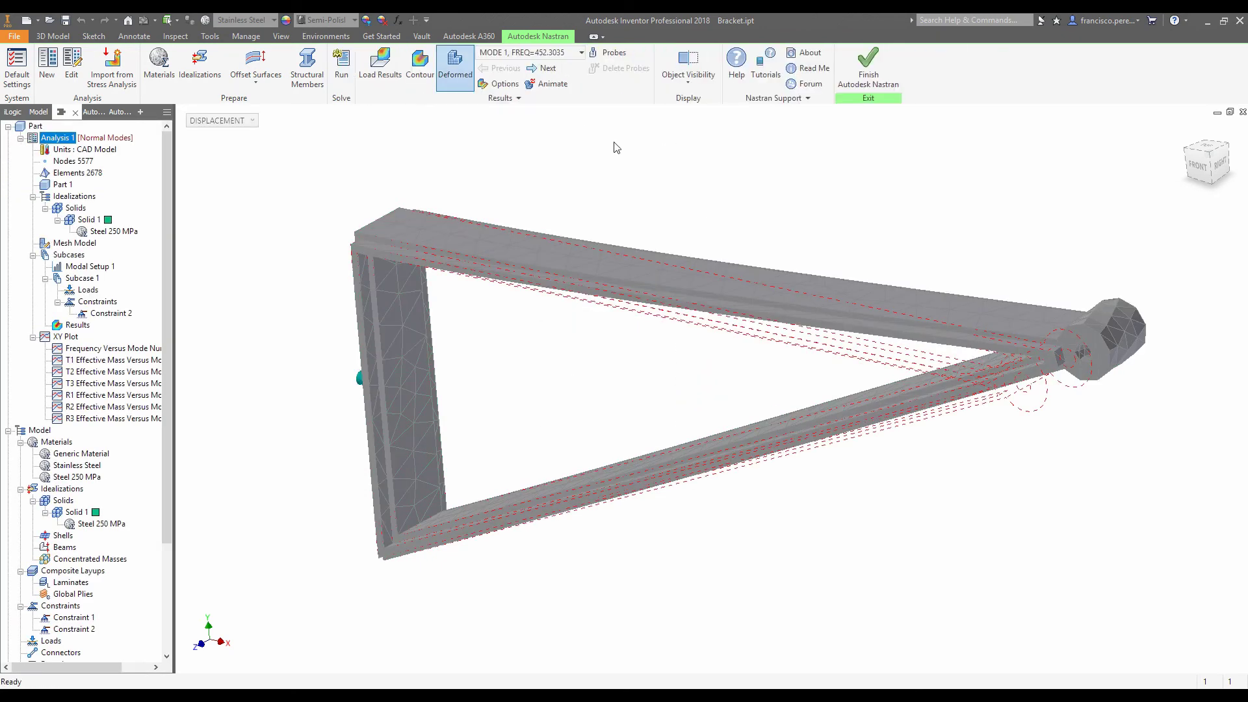
# - Animate Mode 1 at 452.3035 Hz, orbiting the bracket during playback, then stop it
pyautogui.click(579, 53)
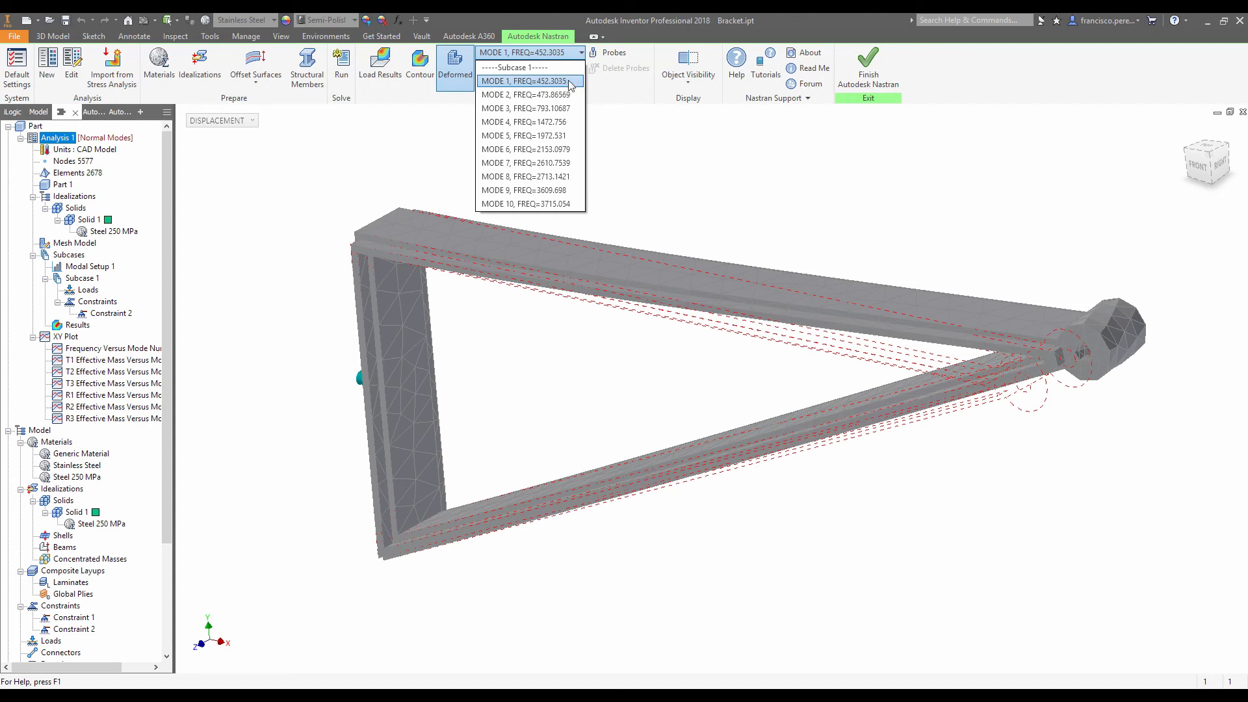
pyautogui.click(561, 82)
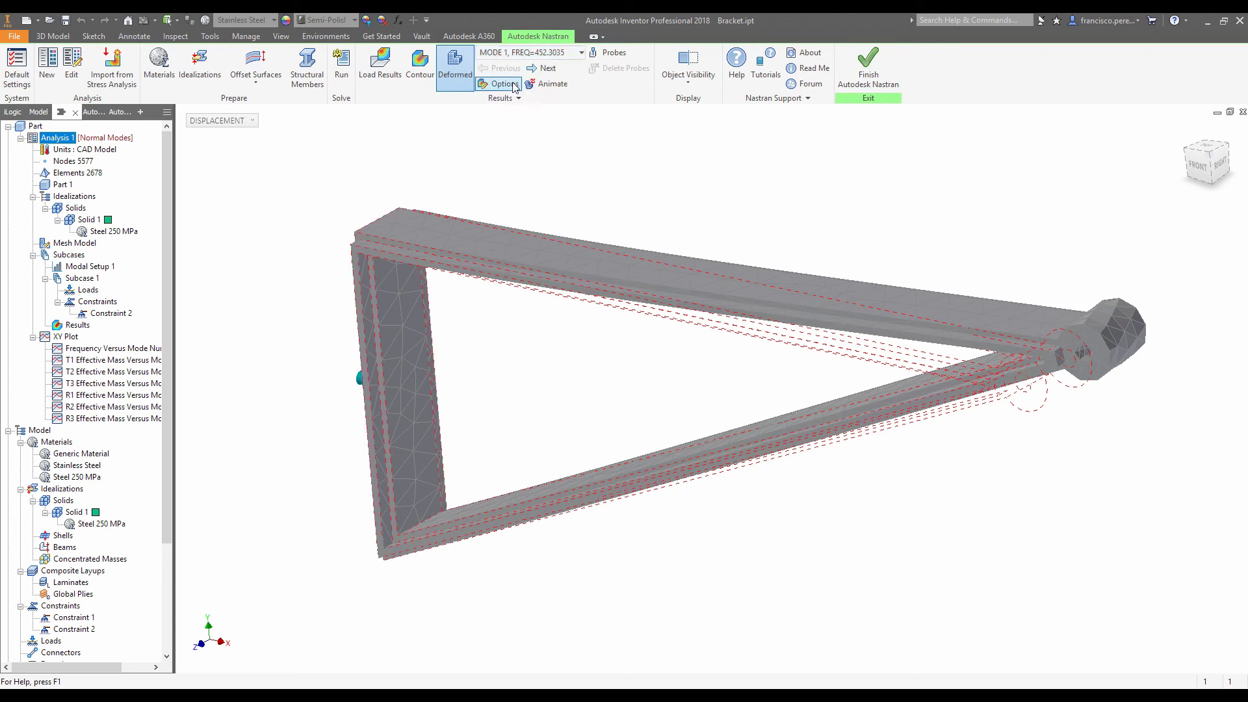
pyautogui.click(560, 87)
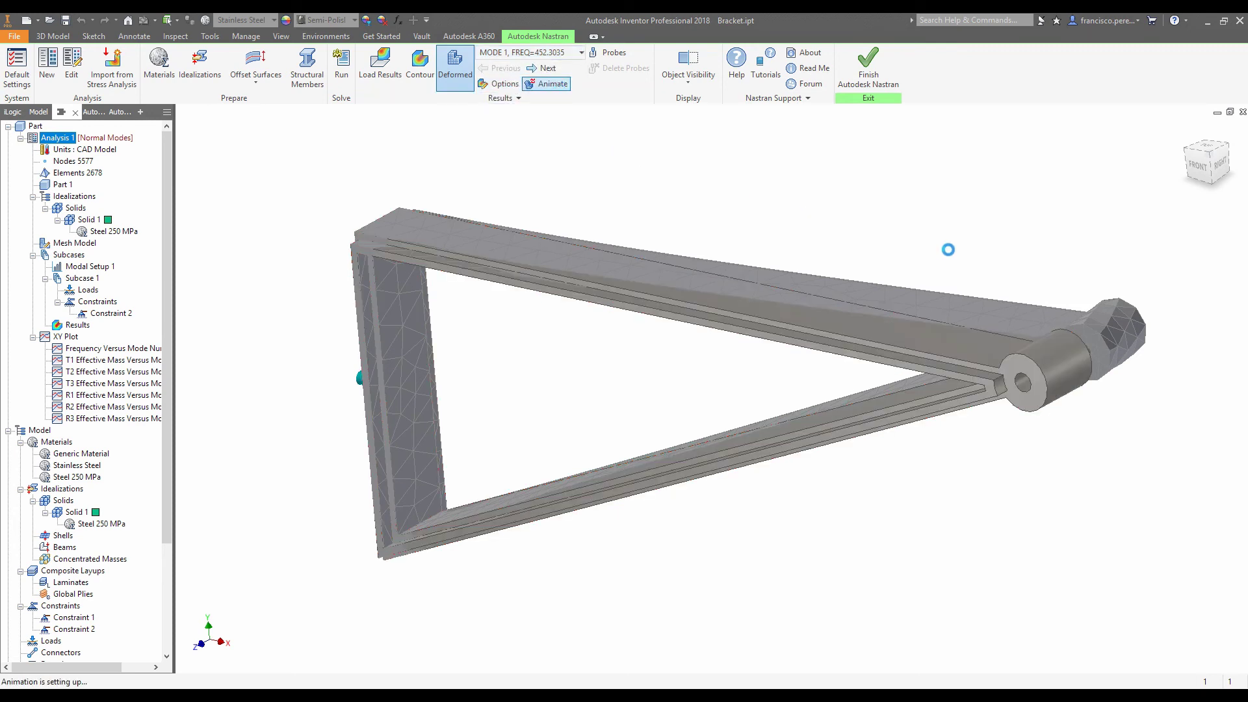
pyautogui.keyDown('shift'); pyautogui.moveTo(973, 249); pyautogui.dragTo(1018, 243, button='middle'); pyautogui.keyUp('shift')
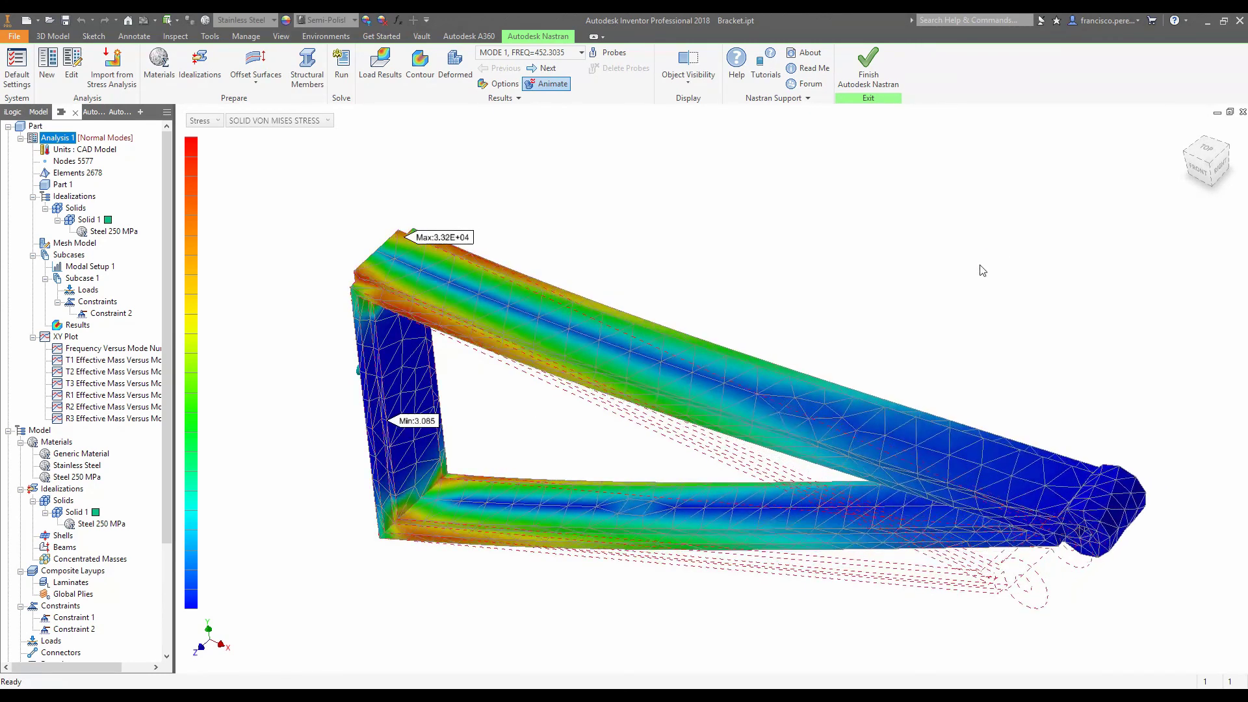
pyautogui.click(554, 83)
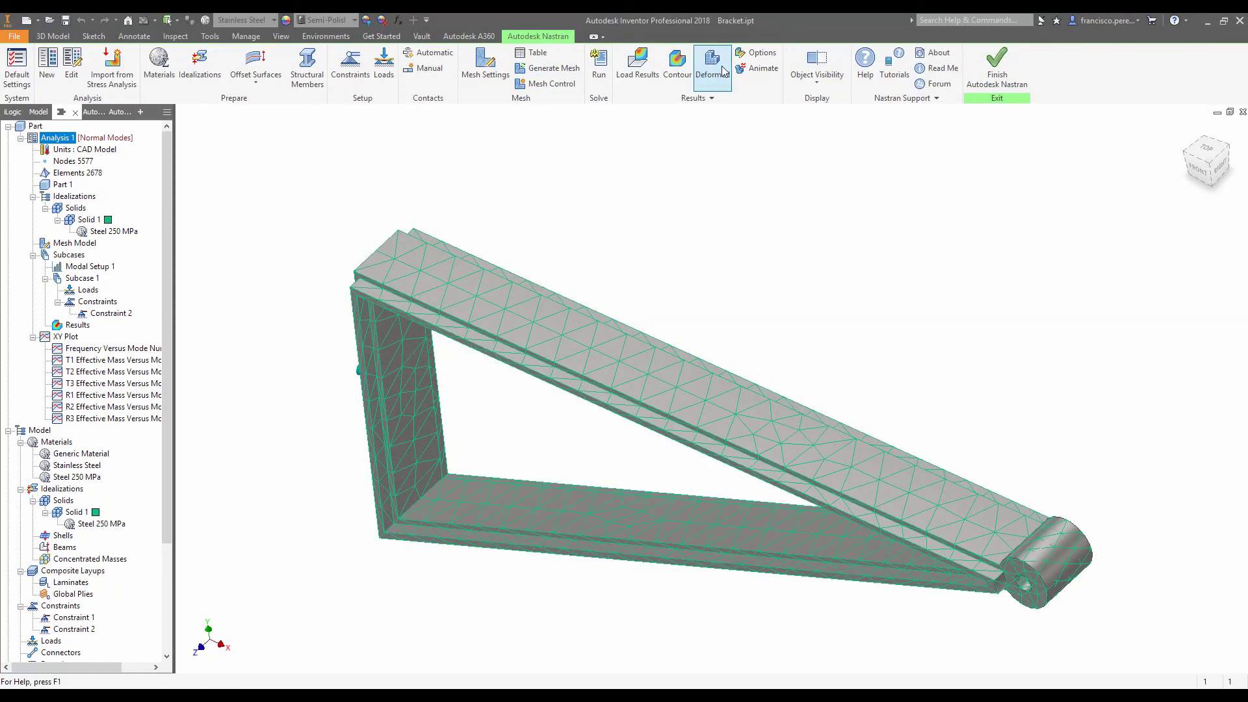
# - Show the deformed shape and animate Mode 2 at 473.86569 Hz with stress colouring
pyautogui.click(712, 65)
pyautogui.click(546, 53)
pyautogui.click(514, 95)
pyautogui.moveTo(780, 213); pyautogui.dragTo(765, 188)
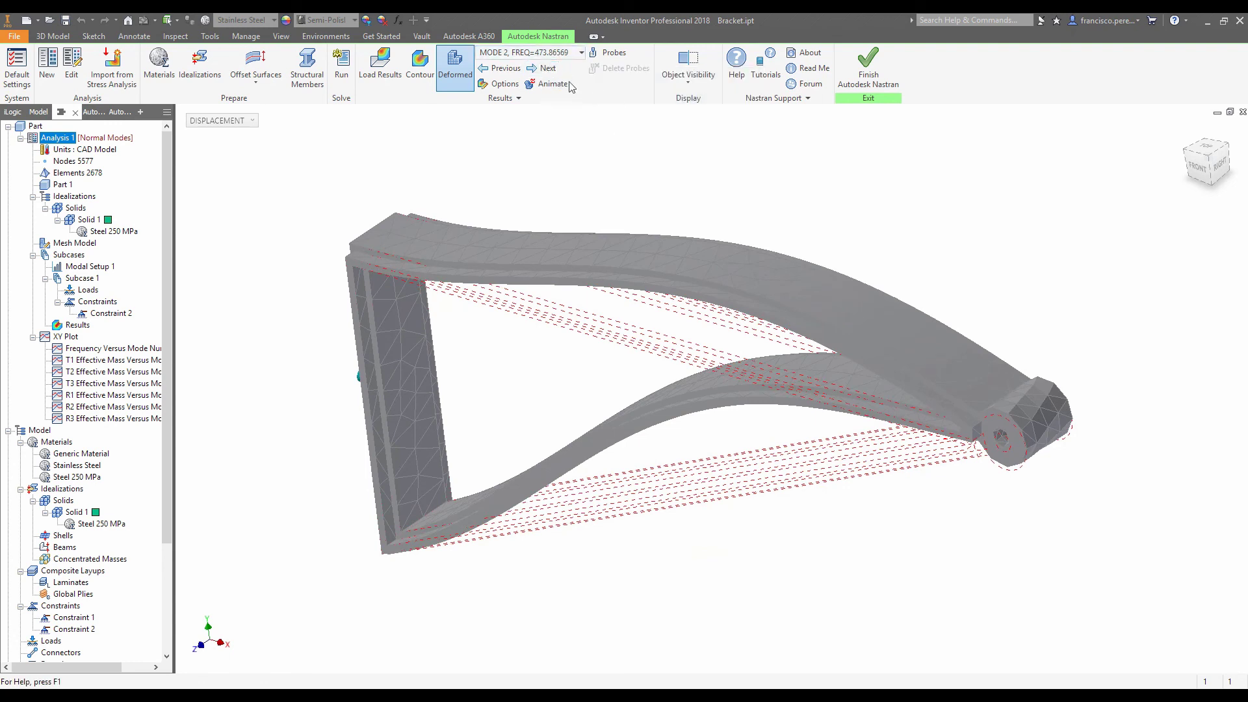
pyautogui.click(552, 84)
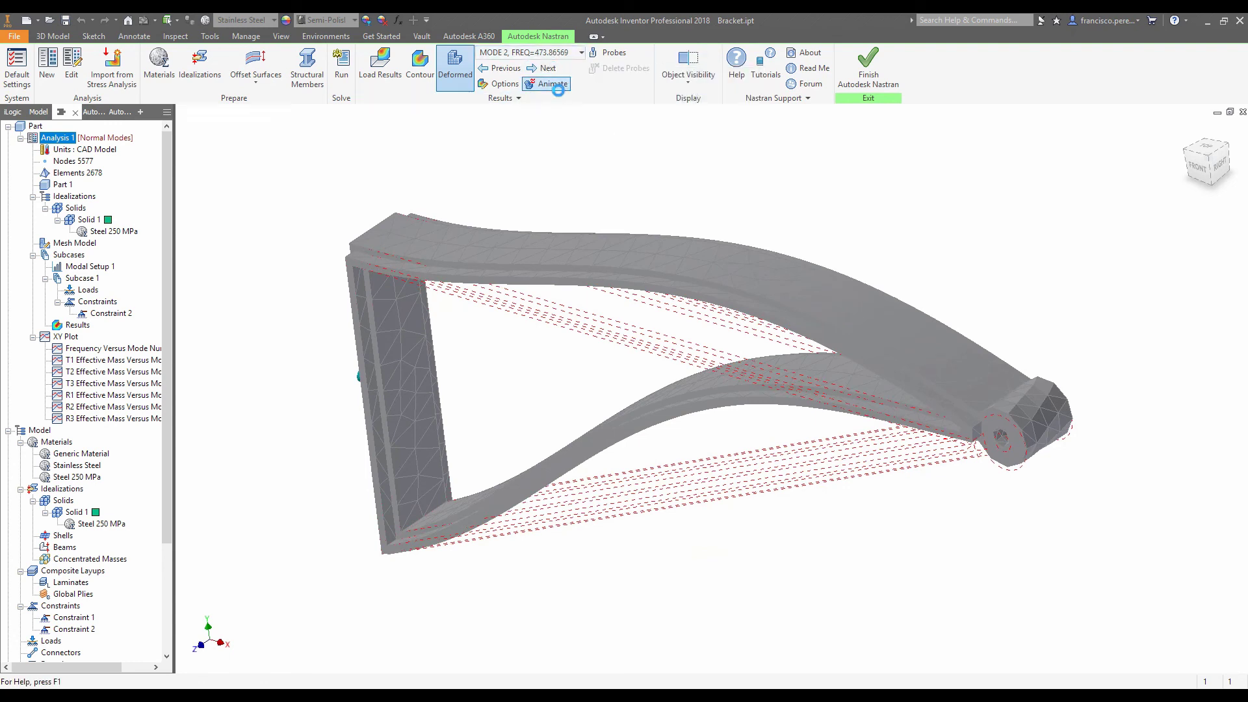